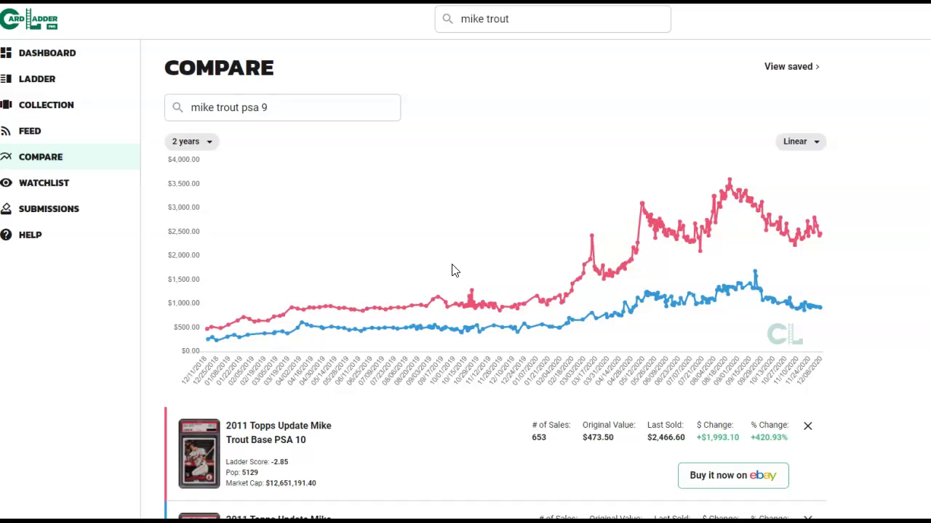
pyautogui.click(484, 258)
pyautogui.click(532, 260)
pyautogui.click(446, 166)
pyautogui.click(454, 158)
pyautogui.click(504, 178)
pyautogui.click(473, 167)
pyautogui.click(444, 171)
pyautogui.moveTo(425, 189); pyautogui.dragTo(354, 314)
# Step: Examine the Mike Trout PSA 10 and PSA 9 prices along the two-year chart, from May 2019 through the 2020 peaks to the latest sales
pyautogui.moveTo(332, 309)
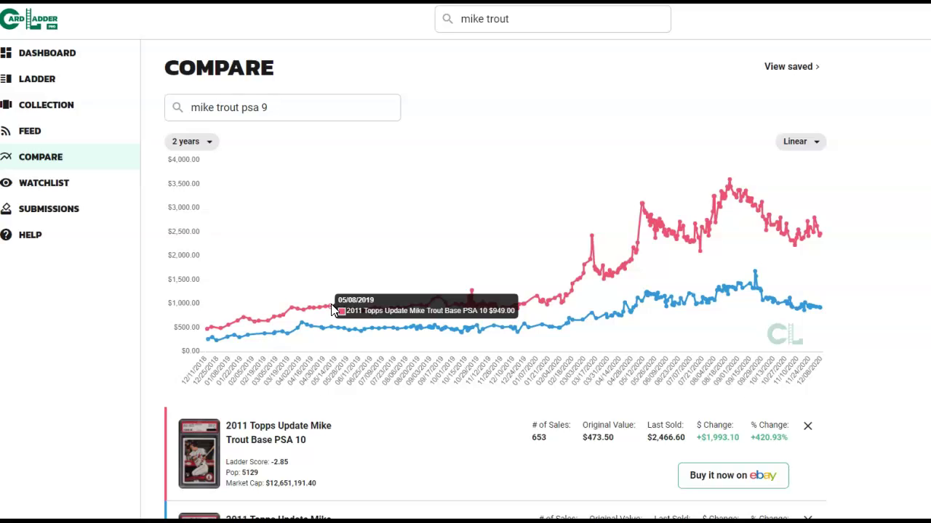
pyautogui.click(331, 305)
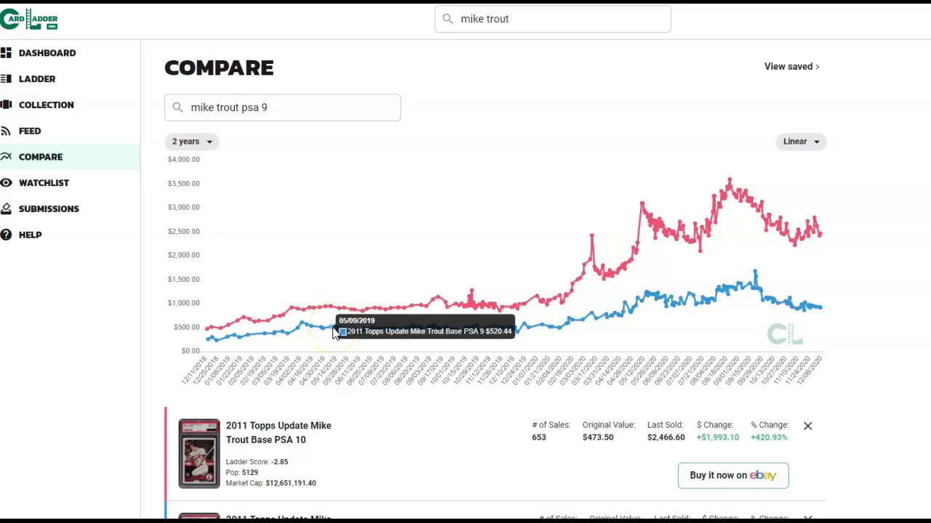
pyautogui.click(348, 317)
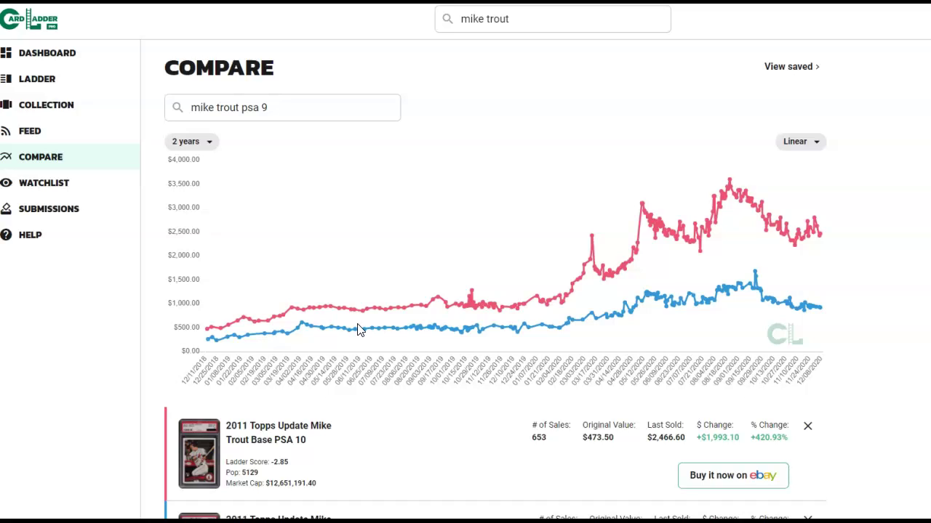
pyautogui.click(363, 324)
pyautogui.moveTo(378, 317); pyautogui.dragTo(600, 238)
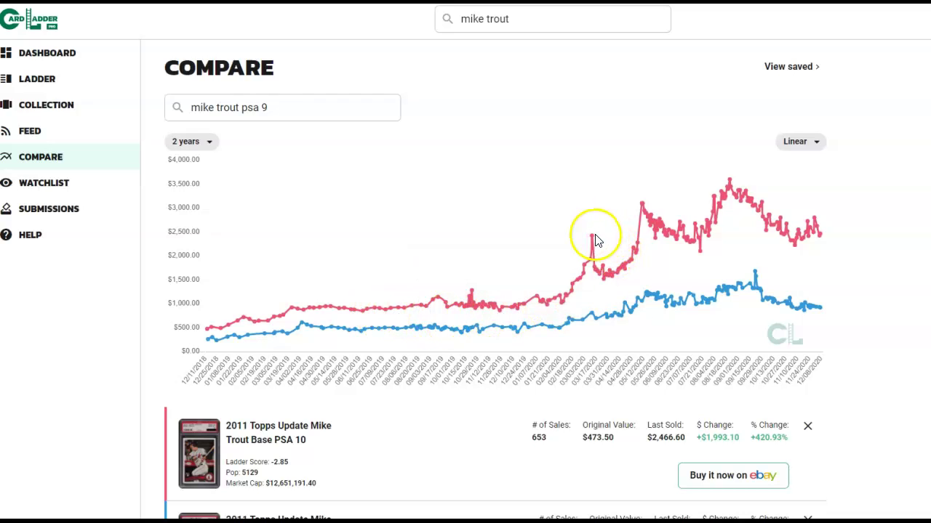
pyautogui.moveTo(593, 320)
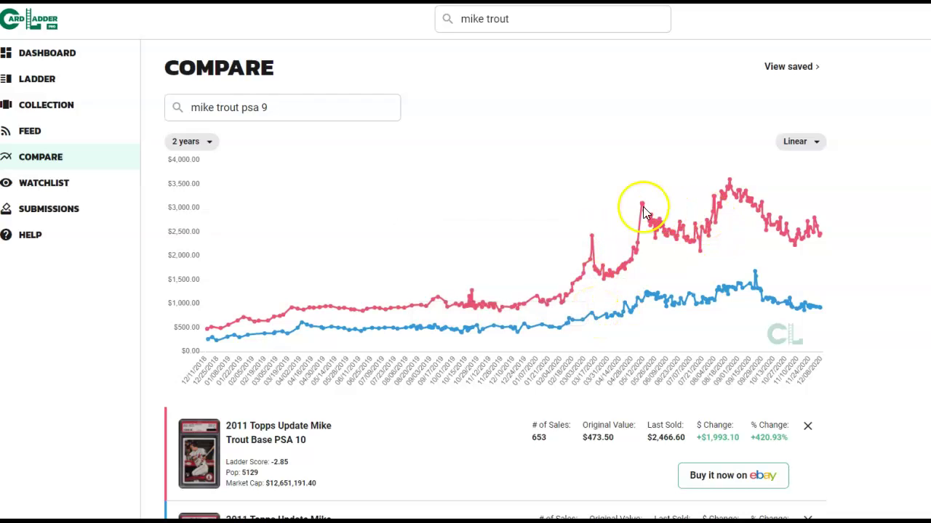
pyautogui.moveTo(643, 209)
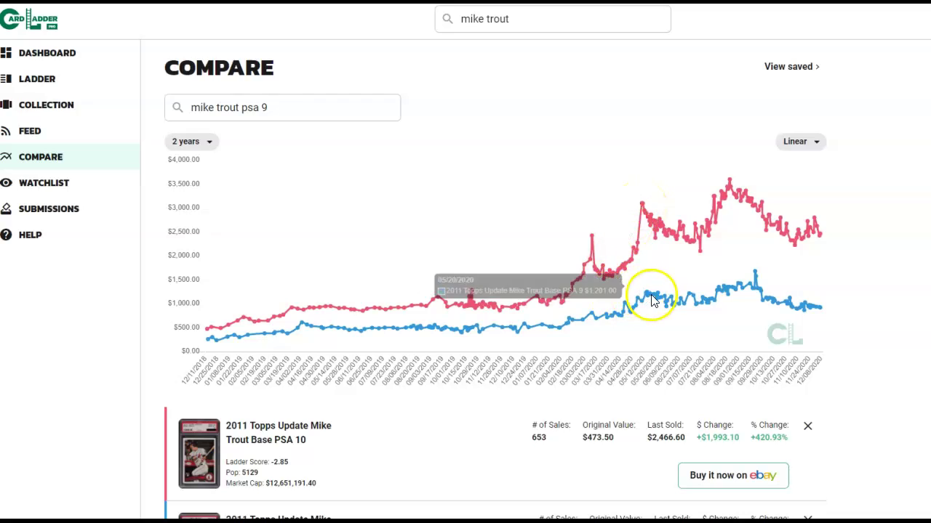
pyautogui.moveTo(648, 298)
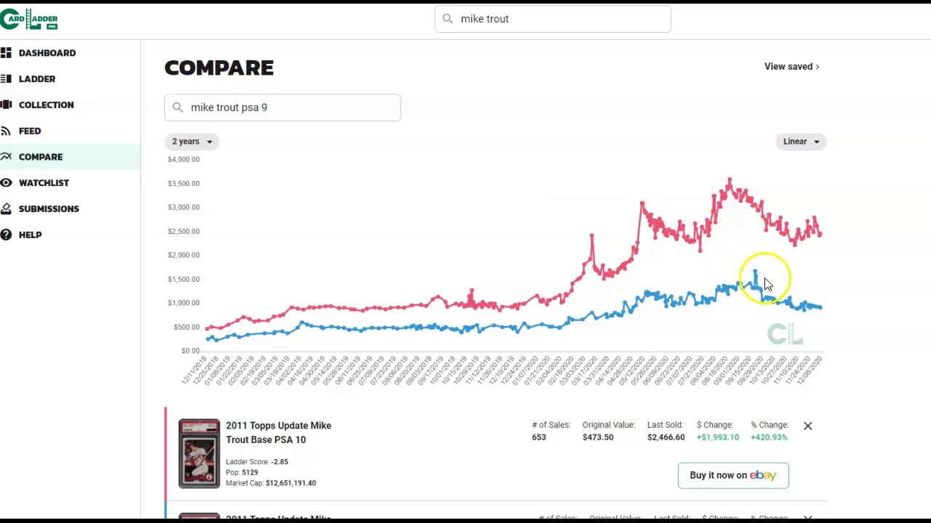
pyautogui.moveTo(731, 183)
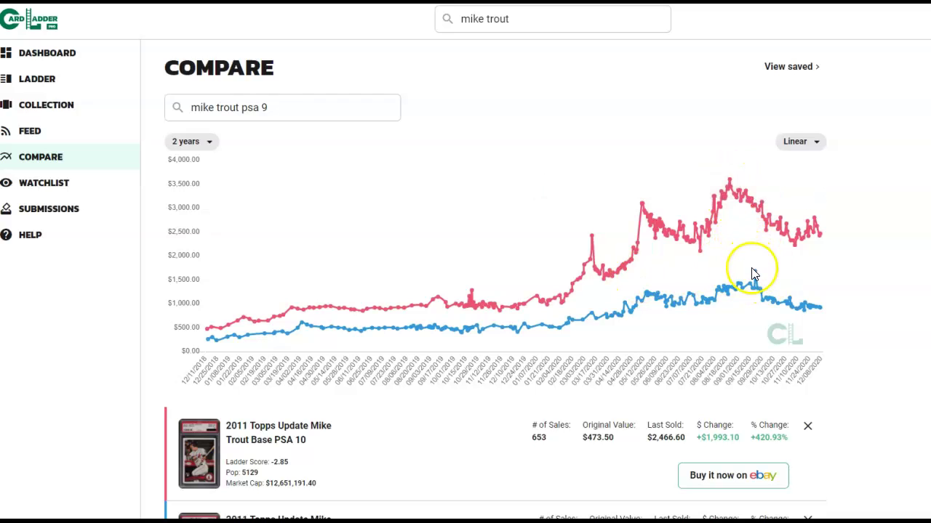
pyautogui.moveTo(754, 272)
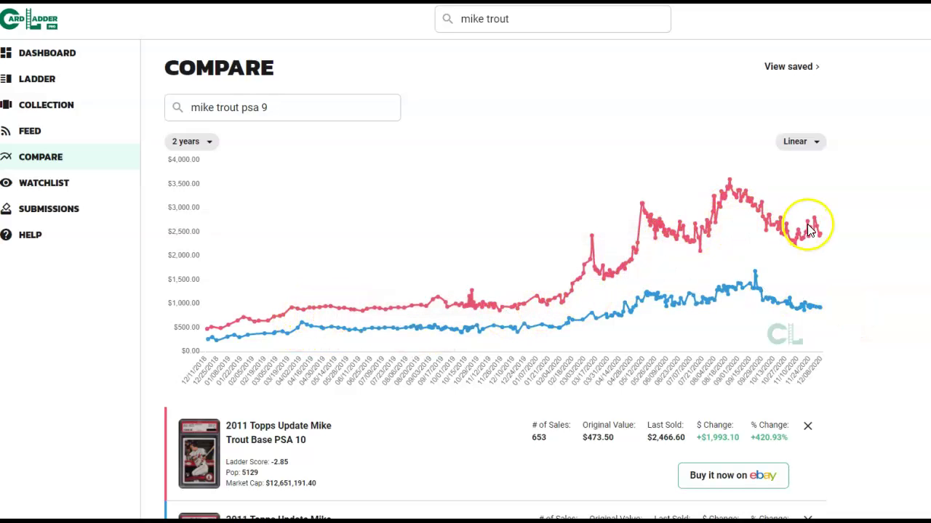
pyautogui.moveTo(804, 311)
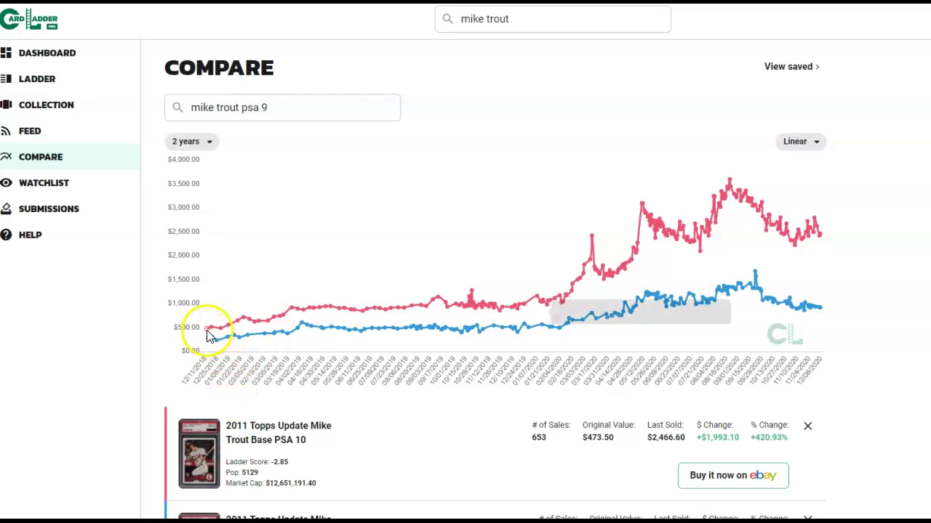
pyautogui.moveTo(207, 335)
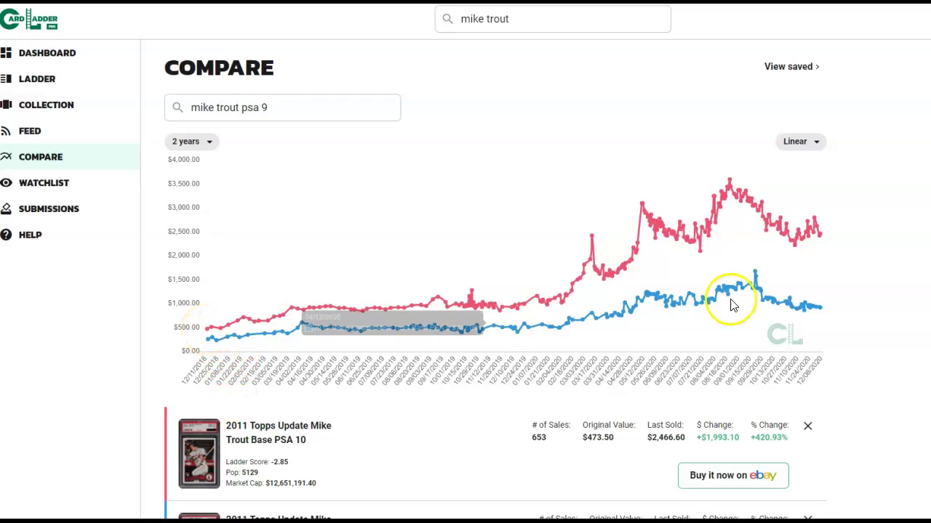
pyautogui.moveTo(818, 239)
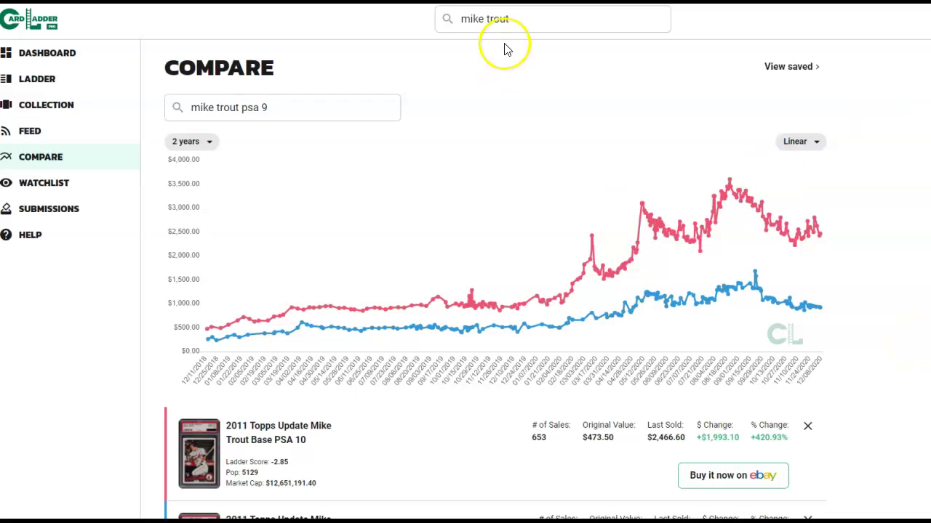
# Step: Search all cards for "mookie betts" and open the 2014 Topps Update Mookie Betts Batting PSA 10
pyautogui.click(435, 9)
pyautogui.moveTo(434, 9); pyautogui.dragTo(530, 17)
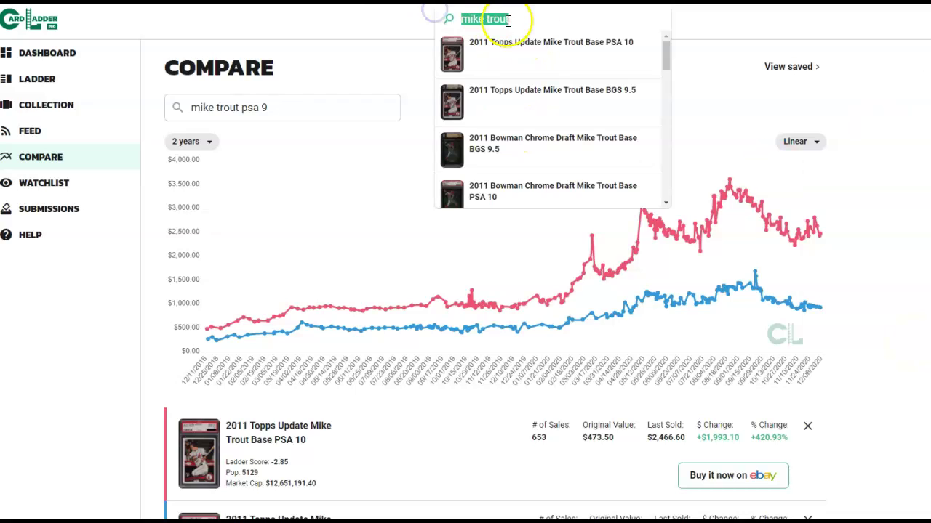
pyautogui.write('mookie betts')
pyautogui.click(557, 45)
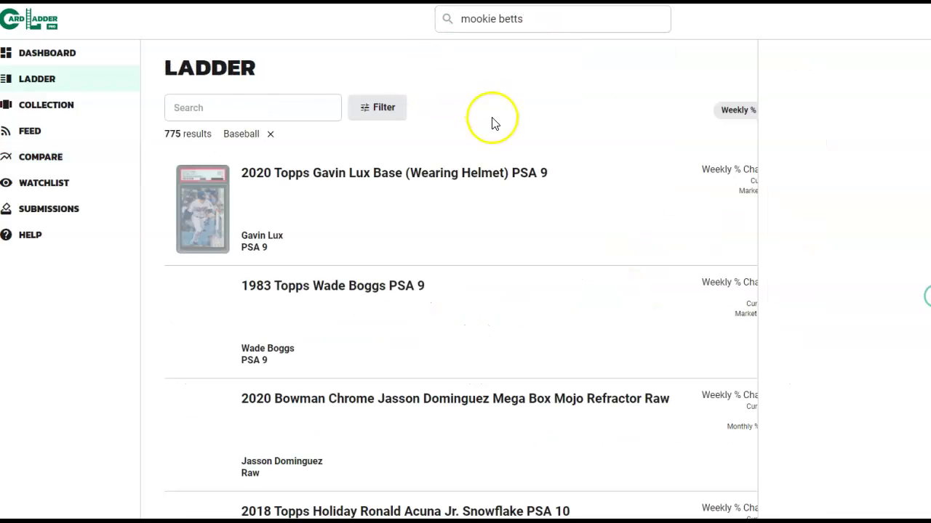
pyautogui.click(890, 129)
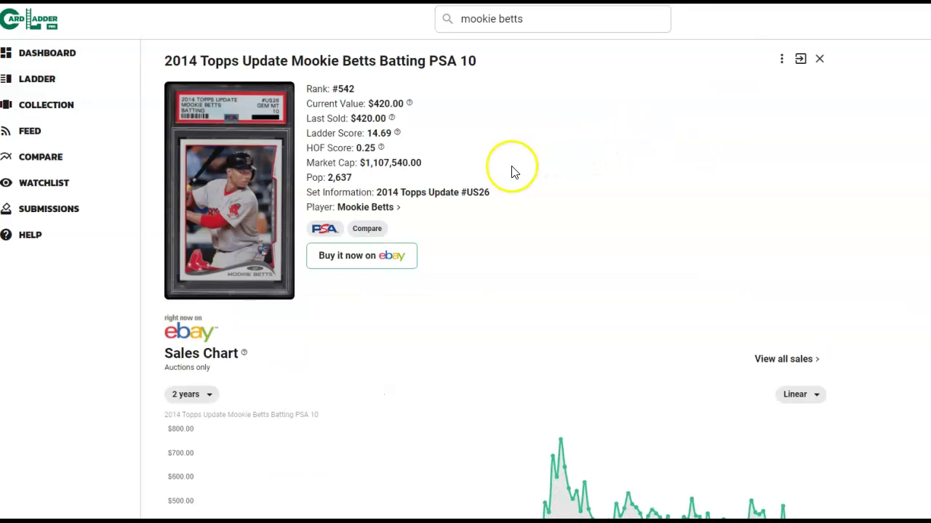
# Step: Start a comparison from this card and add the 2014 Topps Update Mookie Betts Batting PSA 9, searching for "mookie betts psa 9"
pyautogui.scroll(-3, 509, 172)
pyautogui.scroll(2, 502, 170)
pyautogui.click(375, 172)
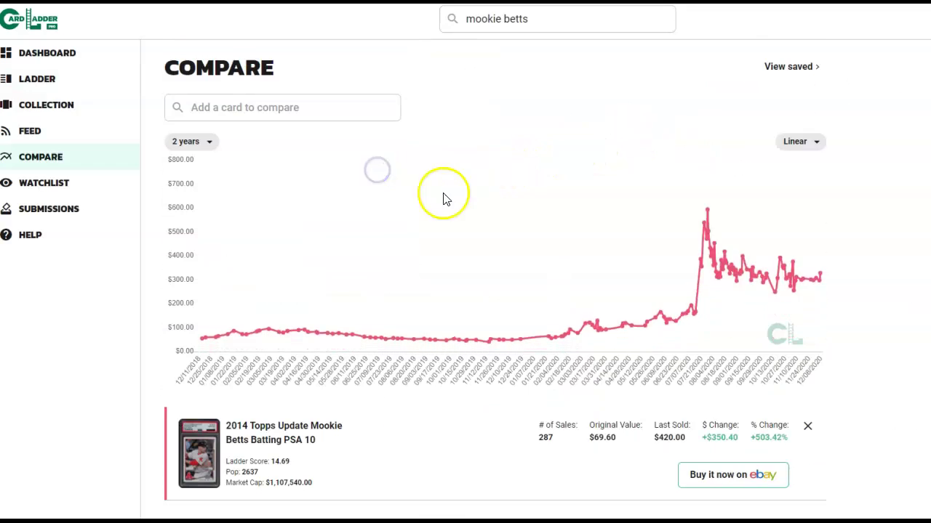
pyautogui.click(260, 114)
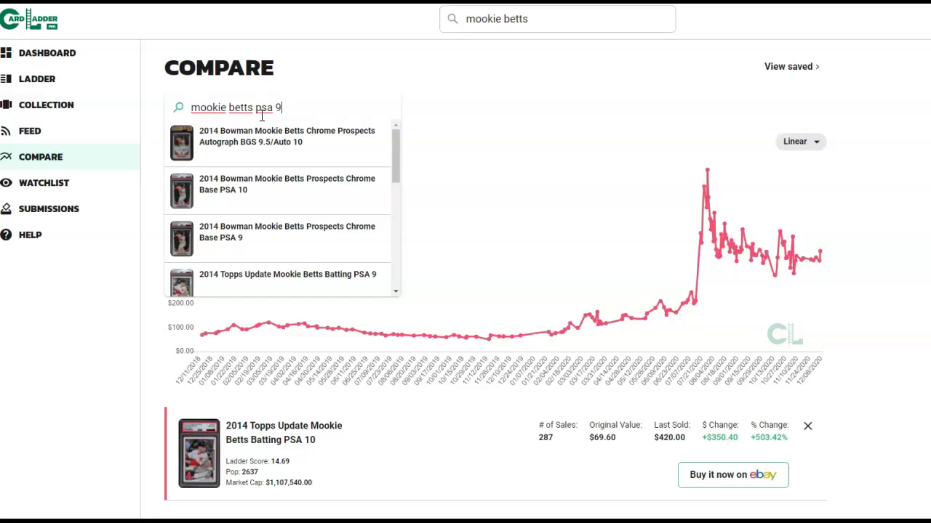
pyautogui.click(305, 178)
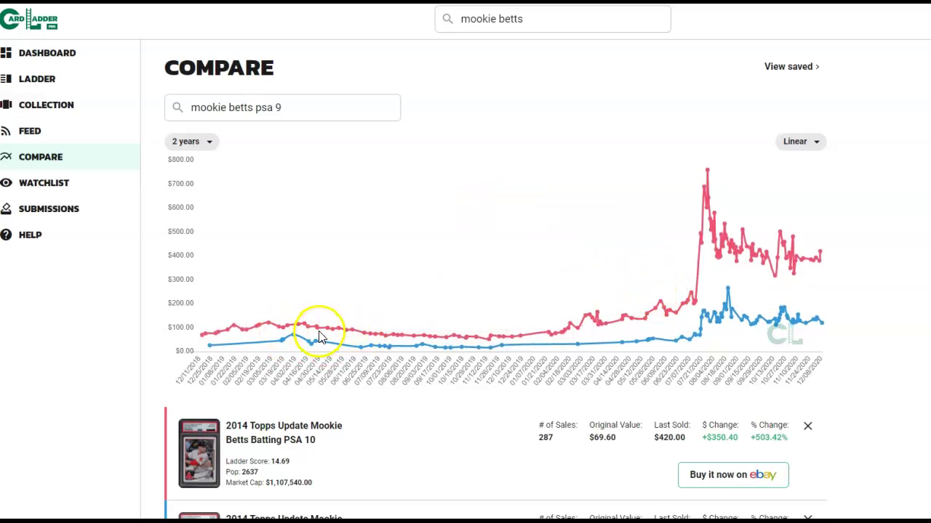
# Step: Examine the Mookie Betts PSA 10 and PSA 9 prices from April 2019 to December 2020 and both cards' percentage changes
pyautogui.moveTo(313, 348)
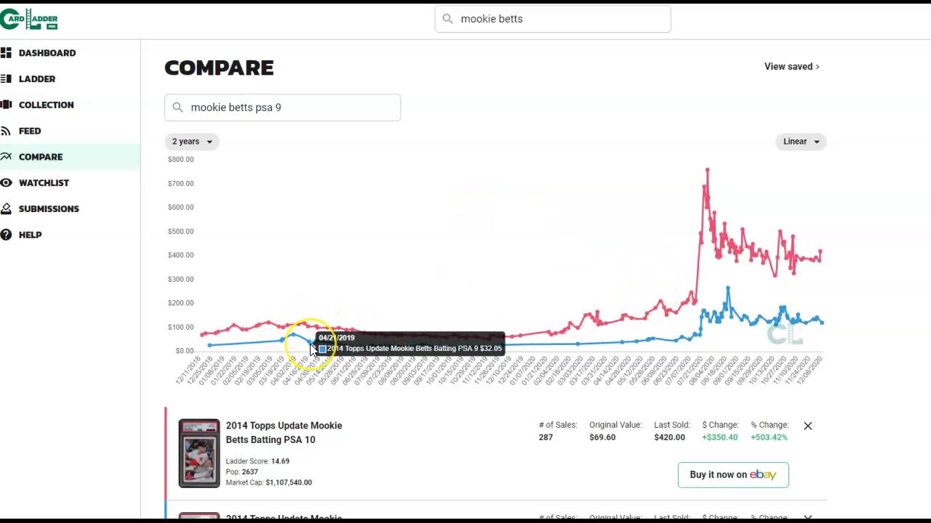
pyautogui.click(301, 333)
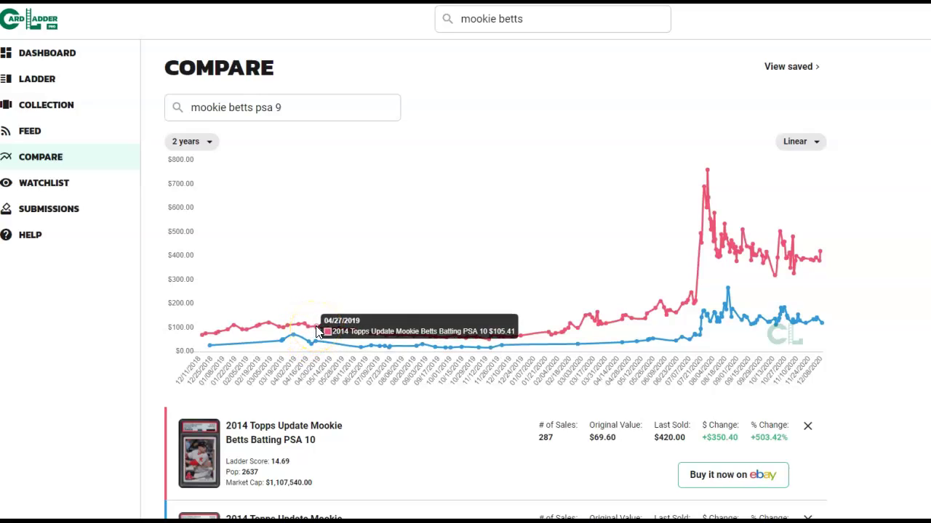
pyautogui.click(312, 346)
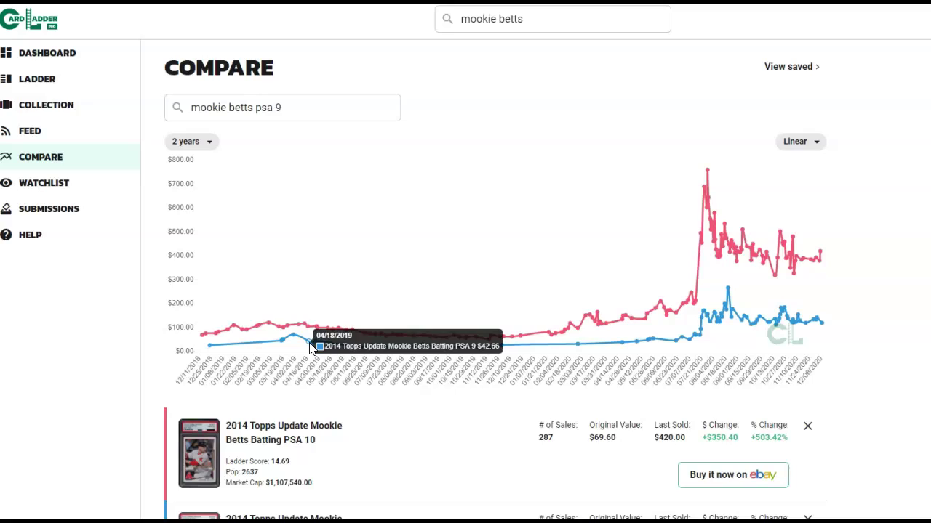
pyautogui.click(312, 327)
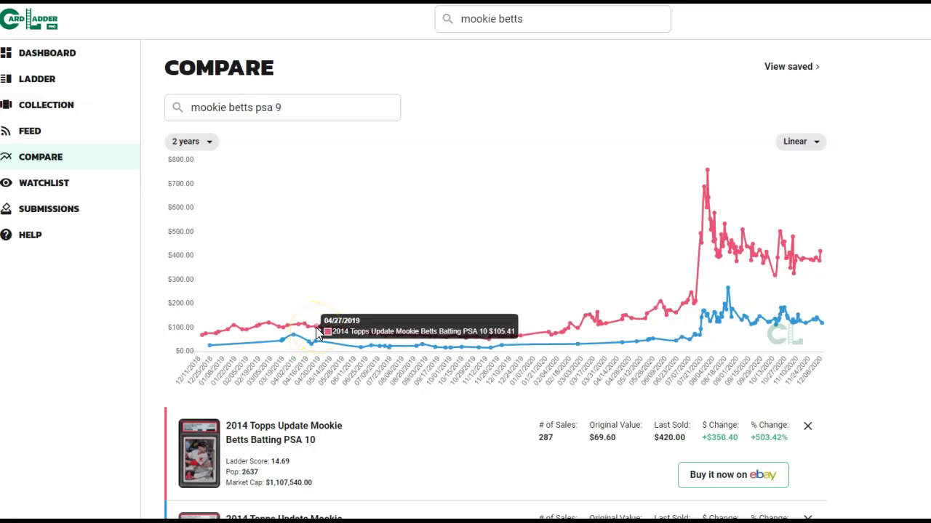
pyautogui.moveTo(508, 322); pyautogui.dragTo(660, 314)
pyautogui.click(666, 327)
pyautogui.moveTo(656, 343)
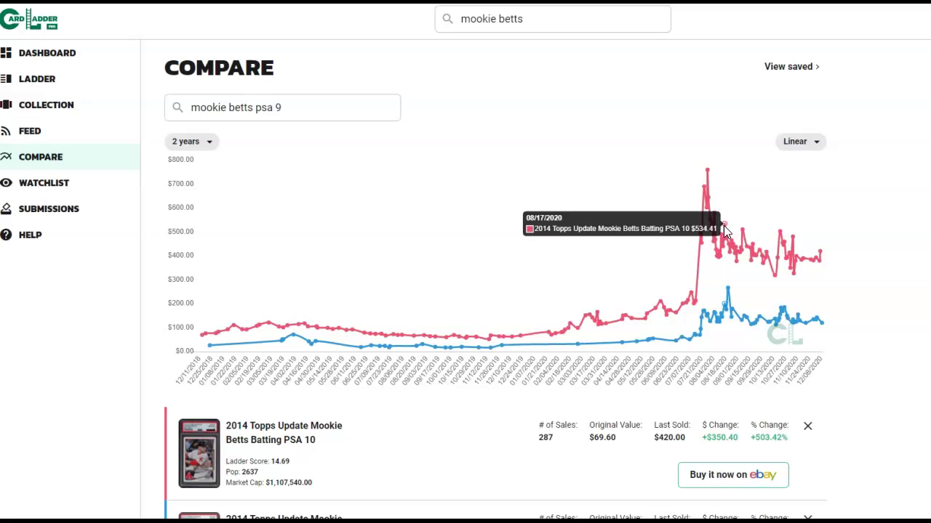
pyautogui.click(708, 307)
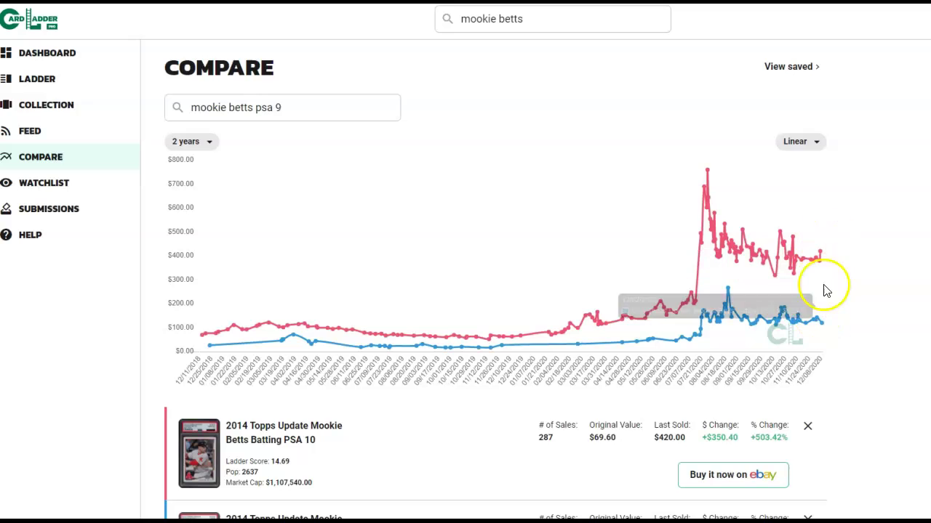
pyautogui.moveTo(816, 263)
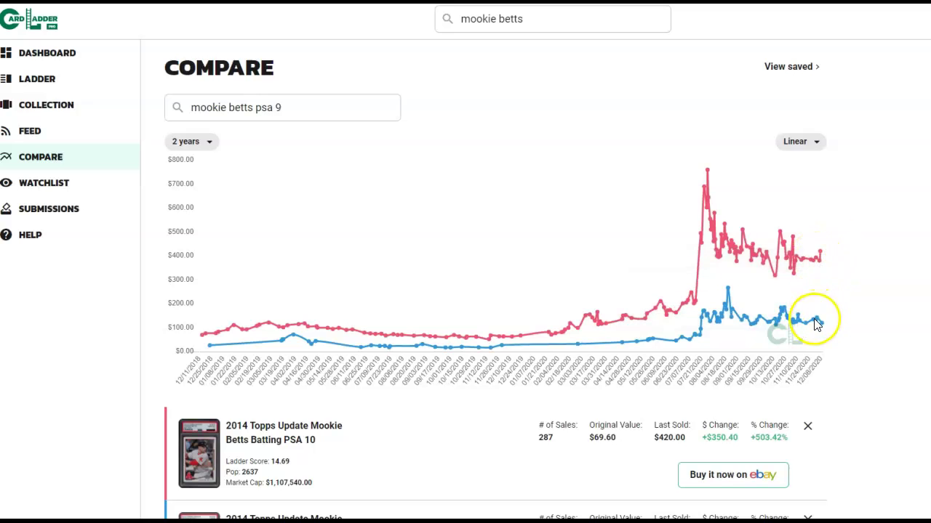
pyautogui.moveTo(816, 320)
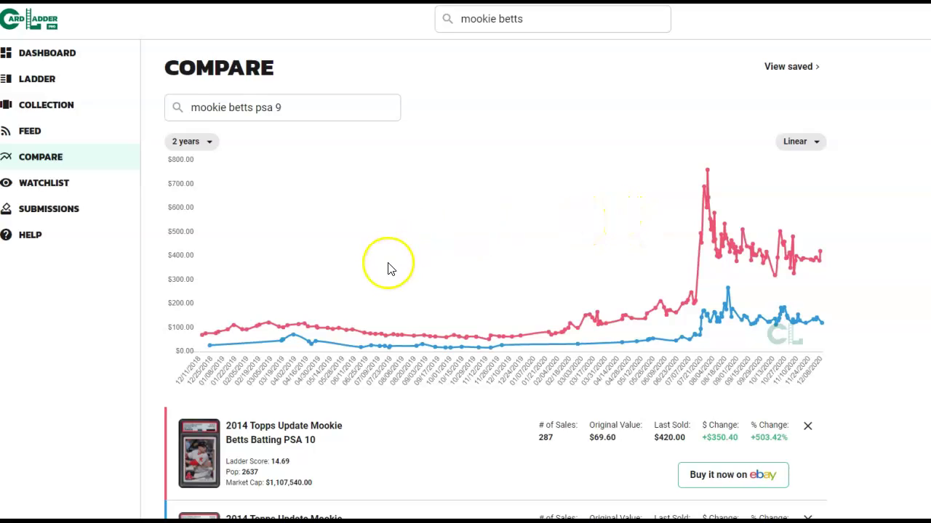
pyautogui.scroll(-2, 551, 257)
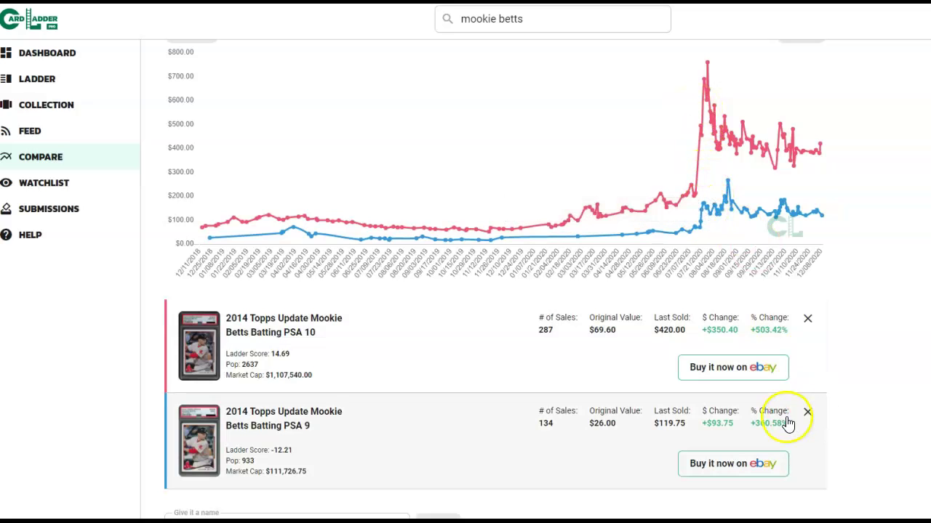
pyautogui.scroll(2, 902, 305)
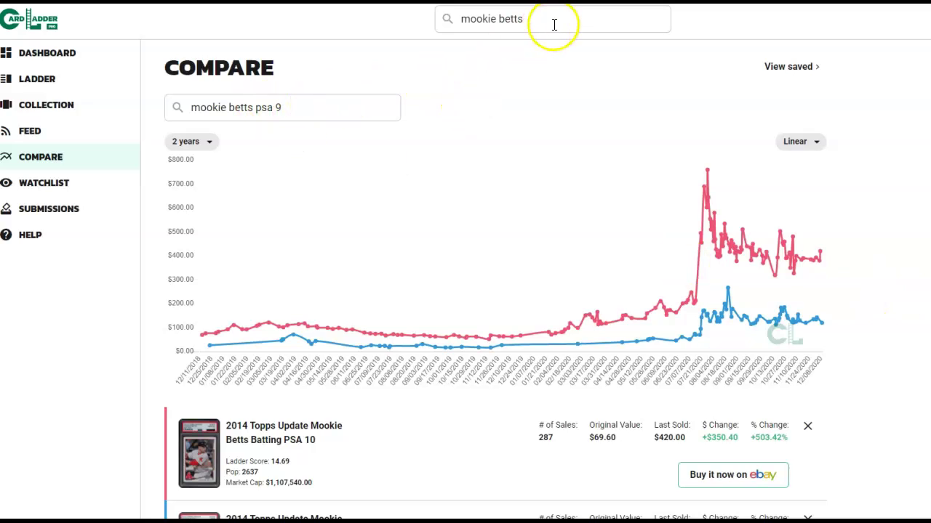
# Step: Search all cards for "acuna" and start a comparison with the 2018 Topps Update Ronald Acuna Jr. At-Bat in Blue Jersey PSA 10
pyautogui.click(426, 23)
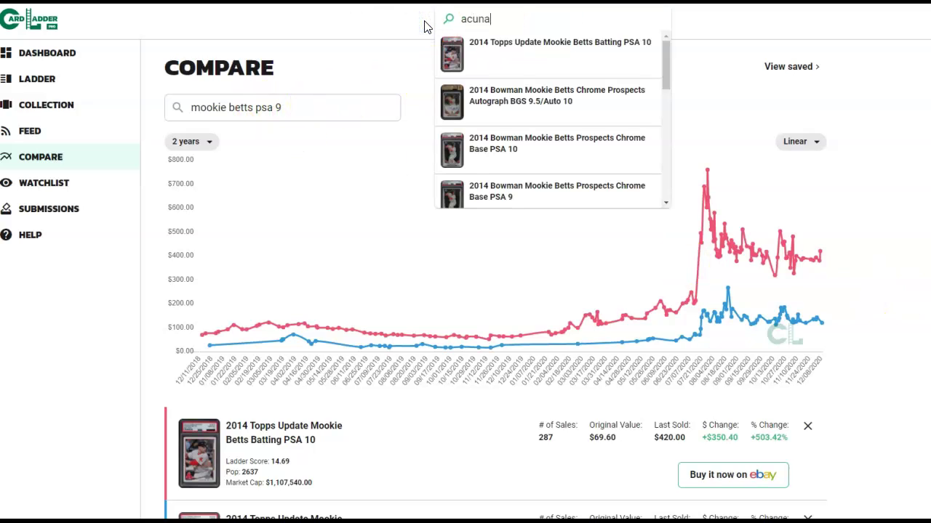
pyautogui.write('acuna')
pyautogui.click(501, 64)
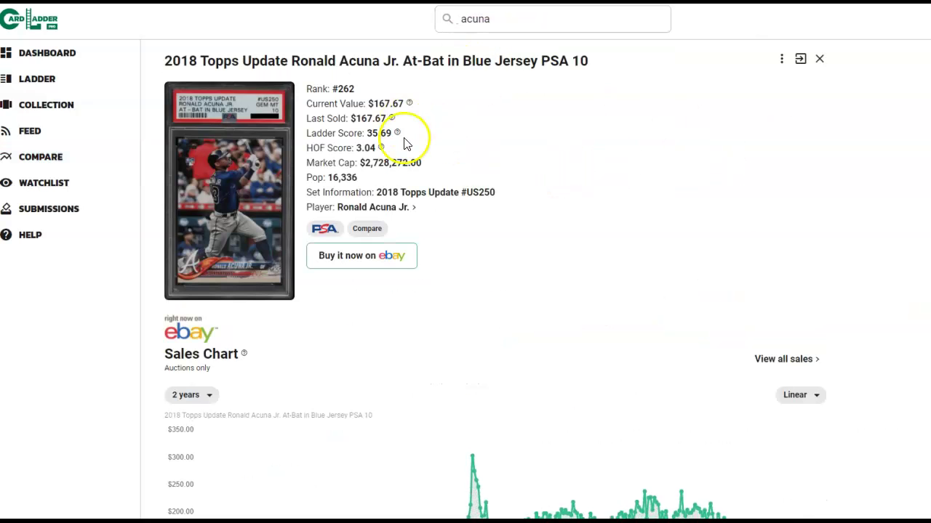
pyautogui.click(370, 229)
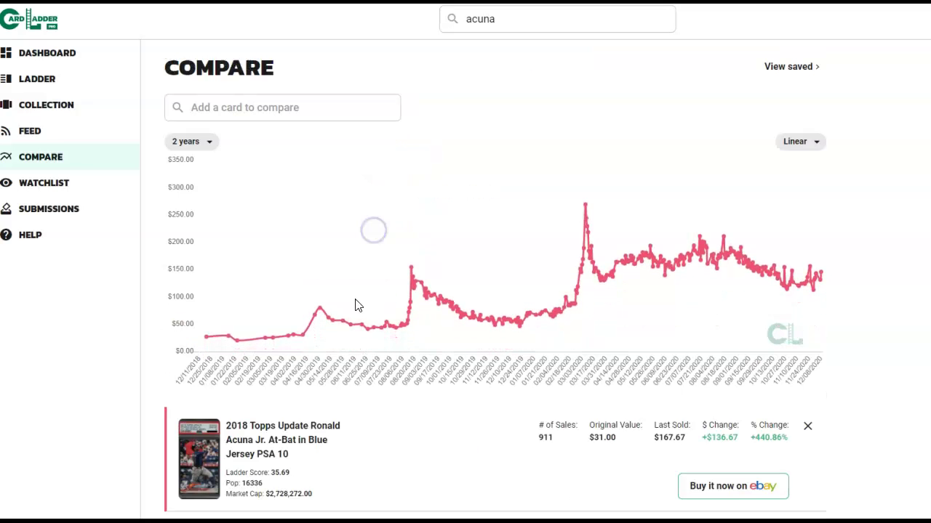
# Step: Add the 2018 Topps Update Ronald Acuna Jr. At-Bat in Blue Jersey PSA 9 to the comparison, searching for "acuna psa 9"
pyautogui.click(288, 110)
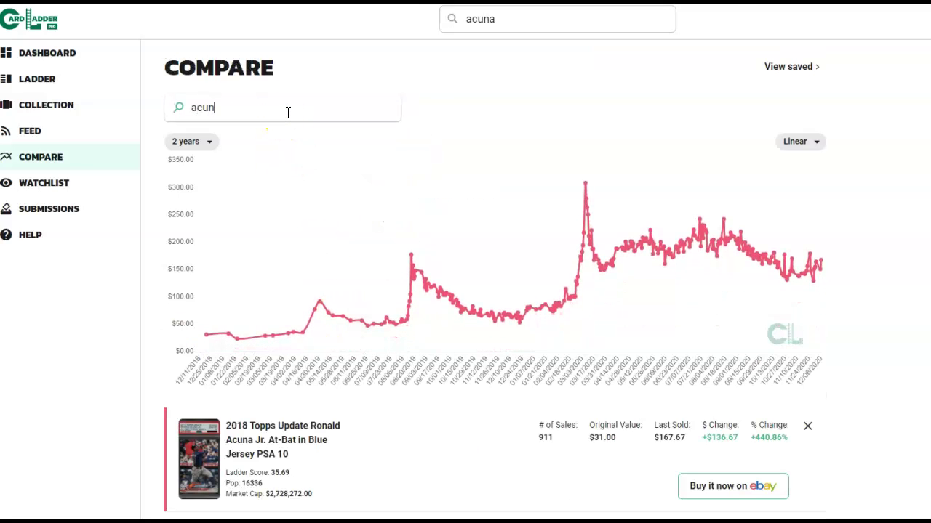
pyautogui.write('acuna psa 9')
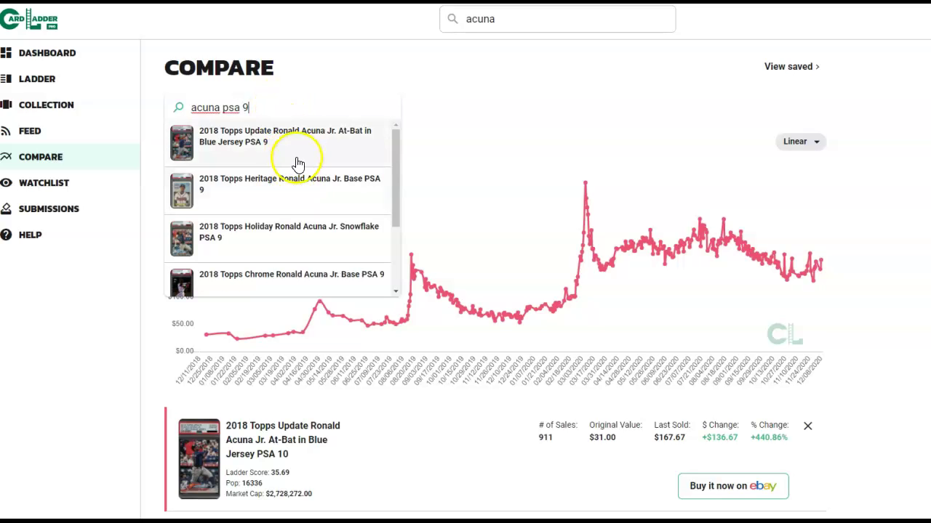
pyautogui.click(308, 145)
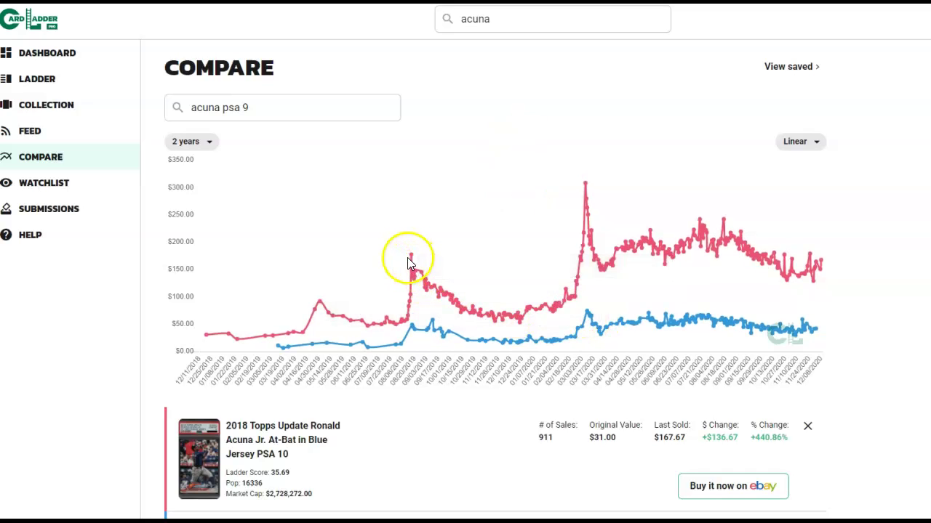
# Step: Examine the Acuna PSA 10 and PSA 9 price peaks of August 2019 and March 2020 and both cards' percentage changes
pyautogui.moveTo(412, 261)
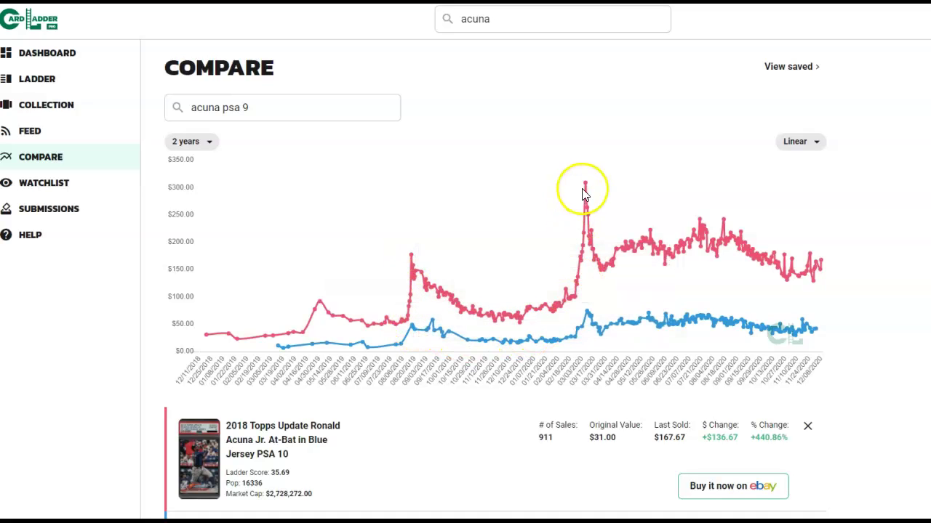
pyautogui.moveTo(587, 186)
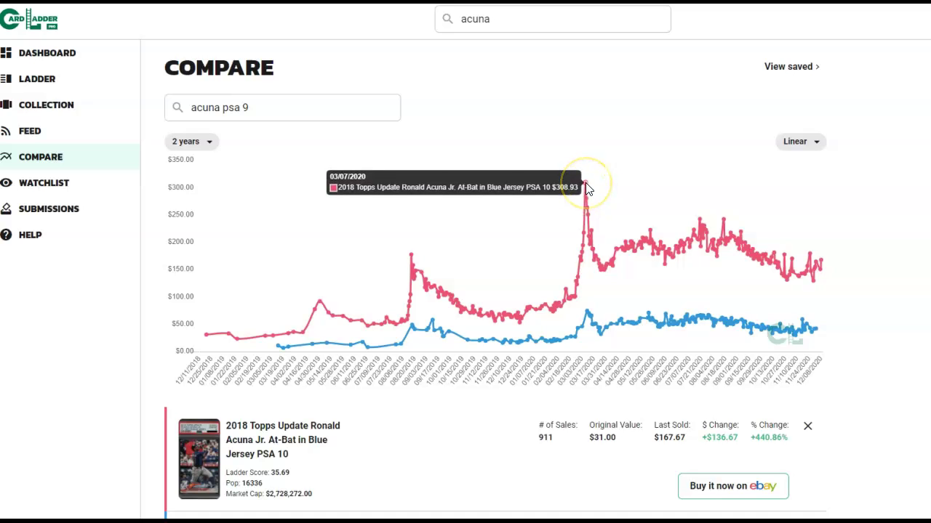
pyautogui.moveTo(589, 316)
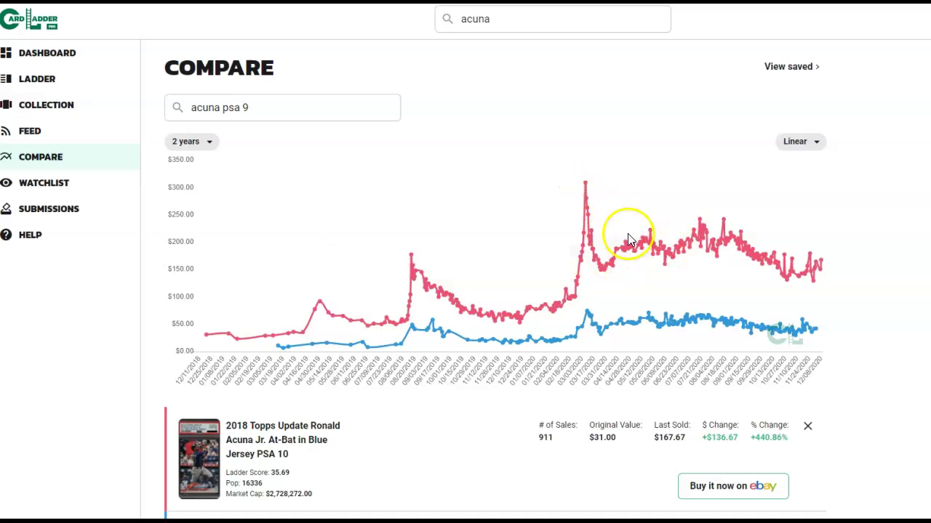
pyautogui.moveTo(646, 244)
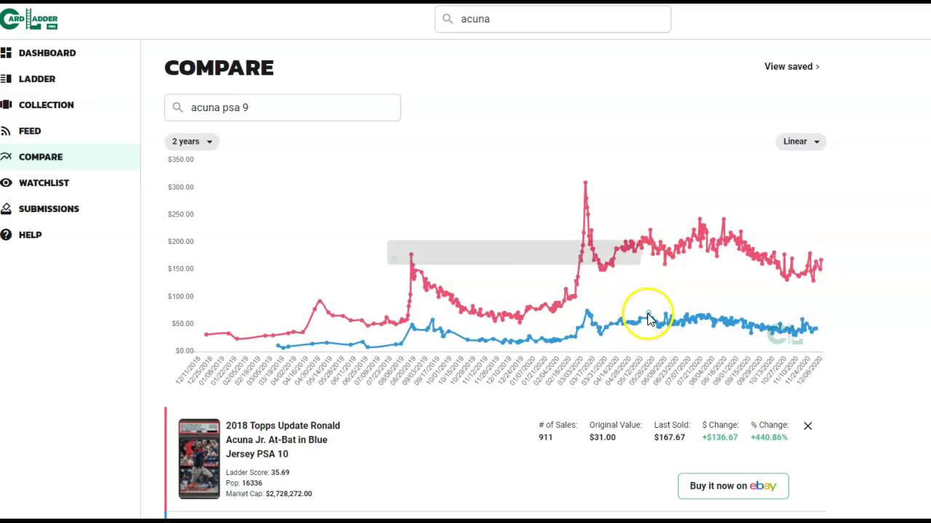
pyautogui.click(645, 311)
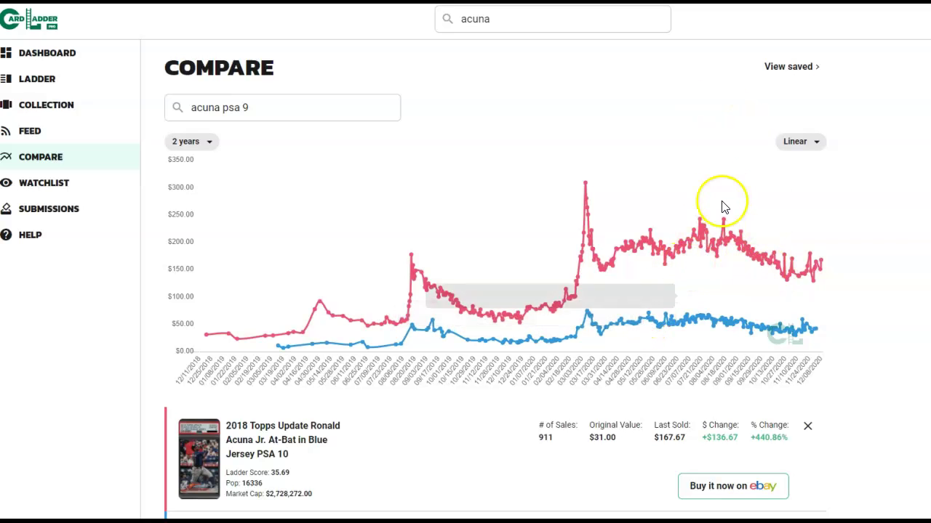
pyautogui.moveTo(733, 259)
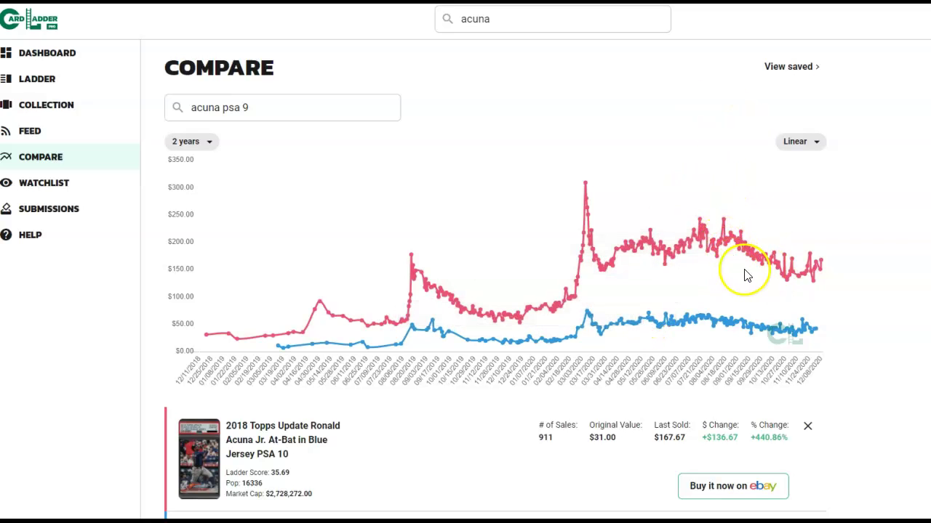
pyautogui.scroll(-2, 807, 320)
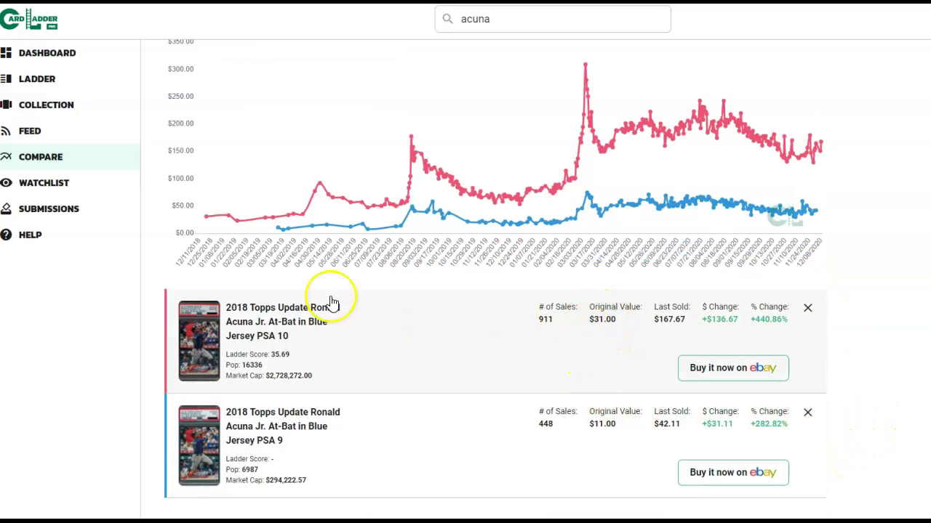
pyautogui.moveTo(284, 218)
pyautogui.mouseDown()
pyautogui.moveTo(301, 211)
pyautogui.moveTo(280, 215)
pyautogui.mouseUp()
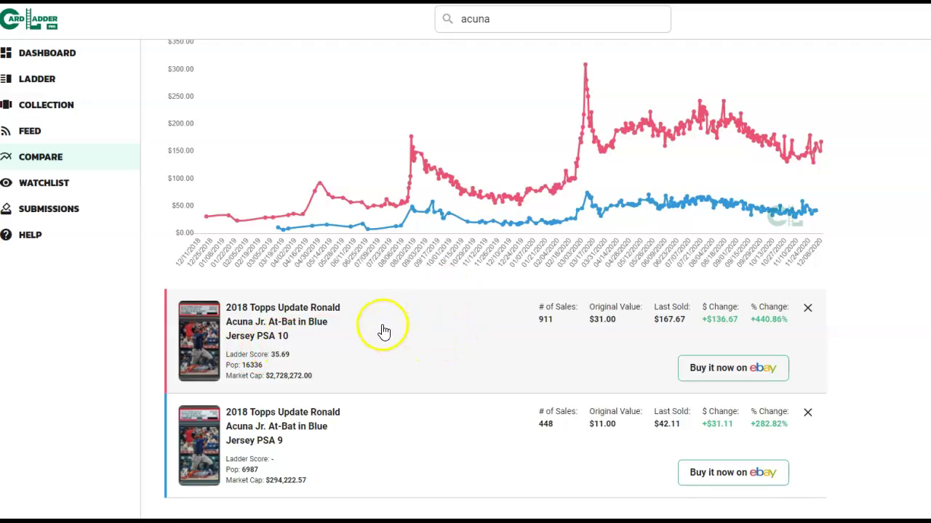
# Step: Compare the Acuna PSA 10 and PSA 9 prices in May 2020 and around December 2020, and check the January 2020 price level
pyautogui.scroll(1, 636, 152)
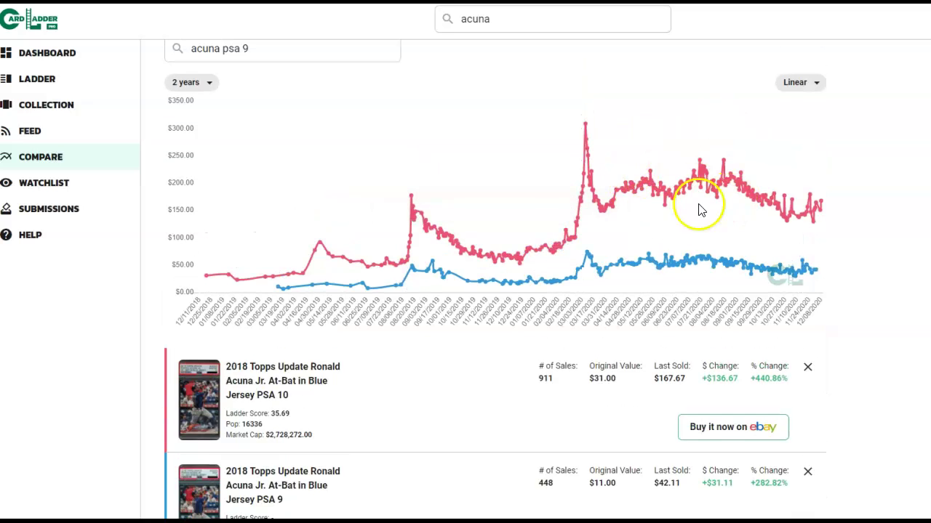
pyautogui.moveTo(644, 180)
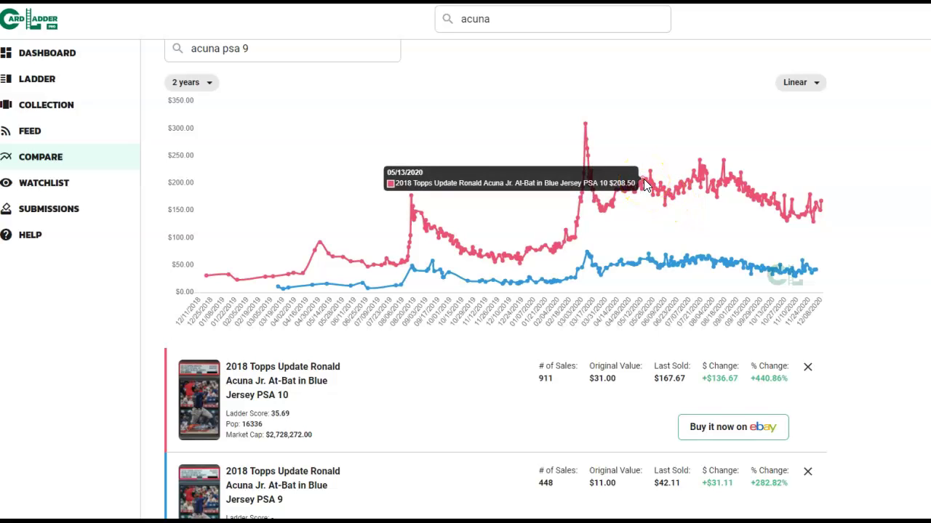
pyautogui.click(650, 182)
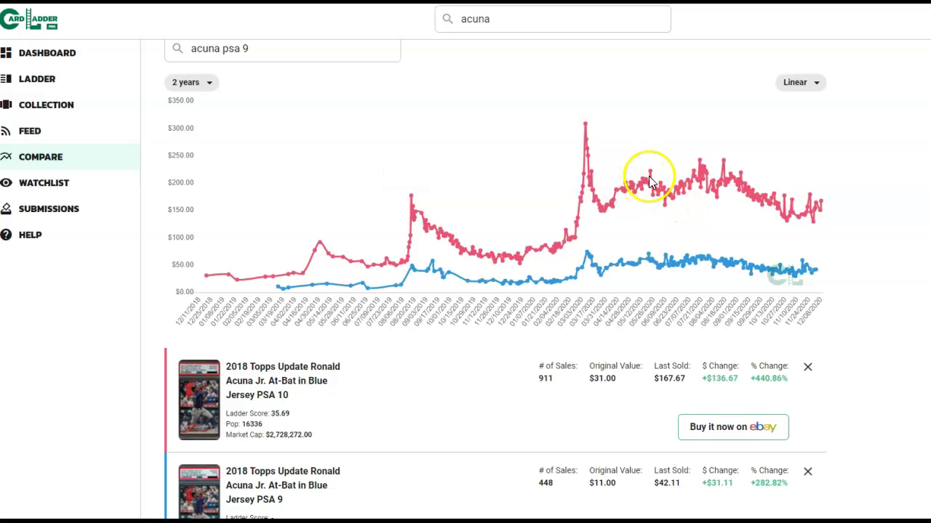
pyautogui.moveTo(649, 260)
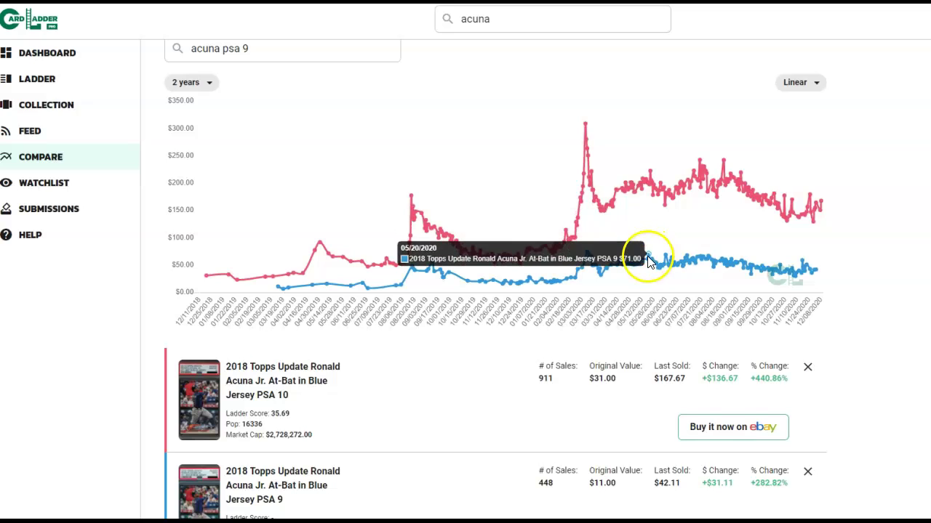
pyautogui.moveTo(810, 207)
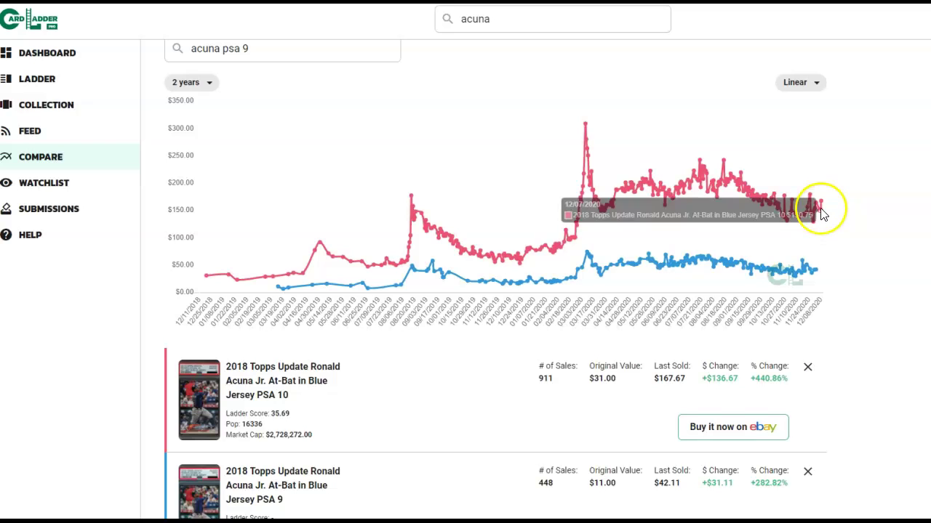
pyautogui.moveTo(817, 275)
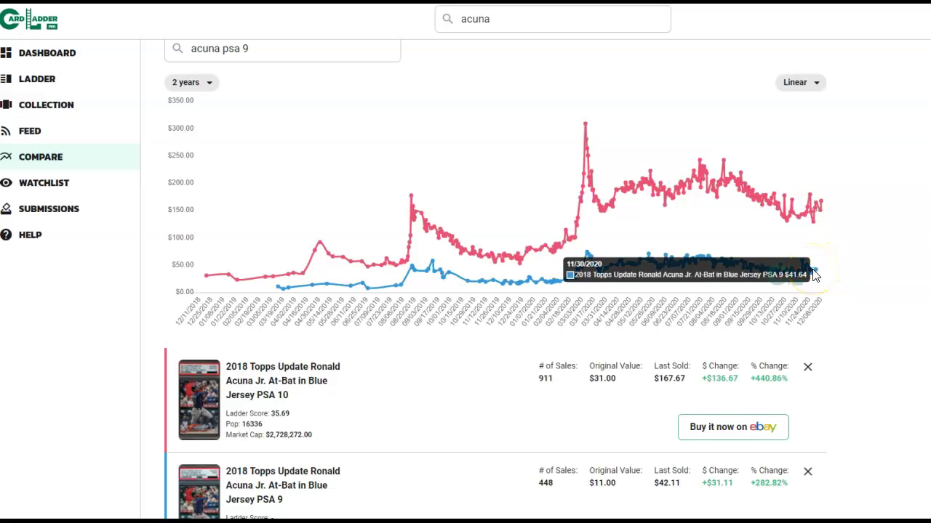
pyautogui.click(728, 250)
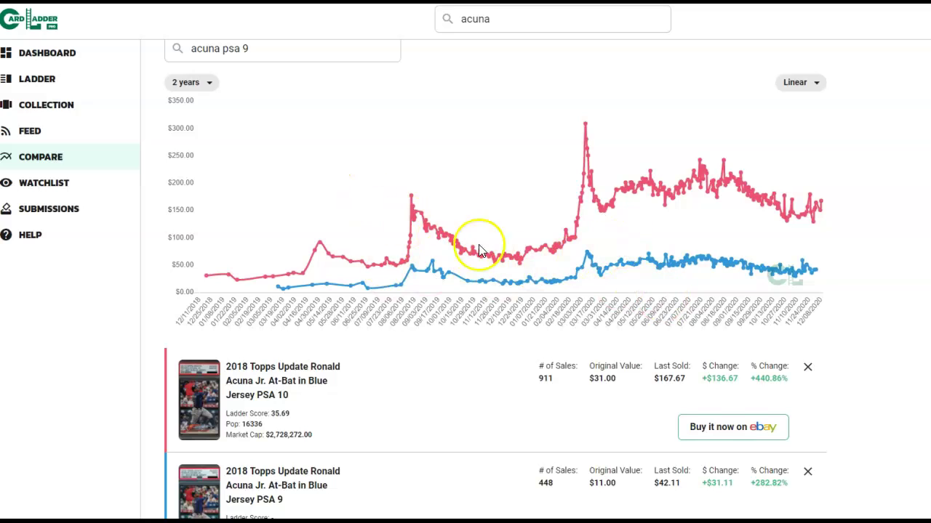
pyautogui.moveTo(546, 251)
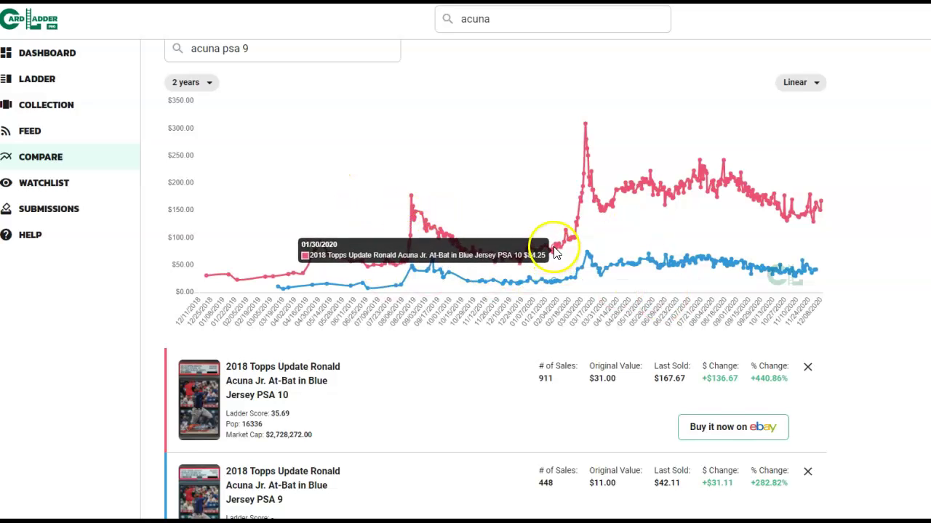
pyautogui.scroll(1, 542, 204)
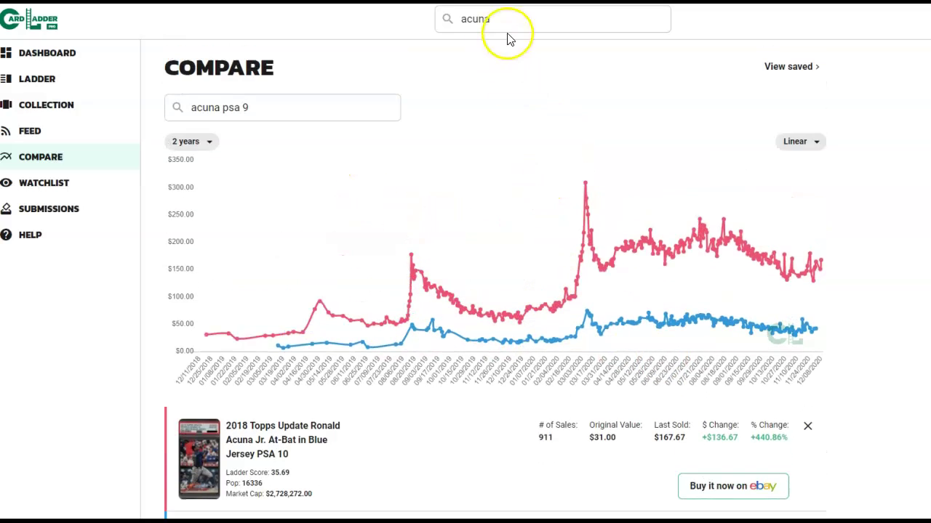
# Step: Search all cards for "griffey psa 10" and start a comparison with the 1989 Upper Deck Ken Griffey Jr. Star Rookie PSA 10
pyautogui.click(519, 20)
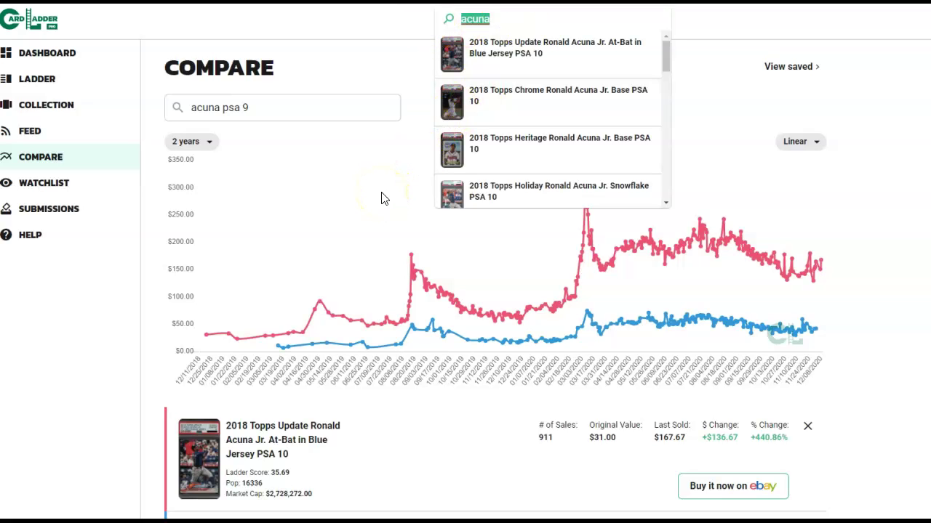
pyautogui.write('griffey ps')
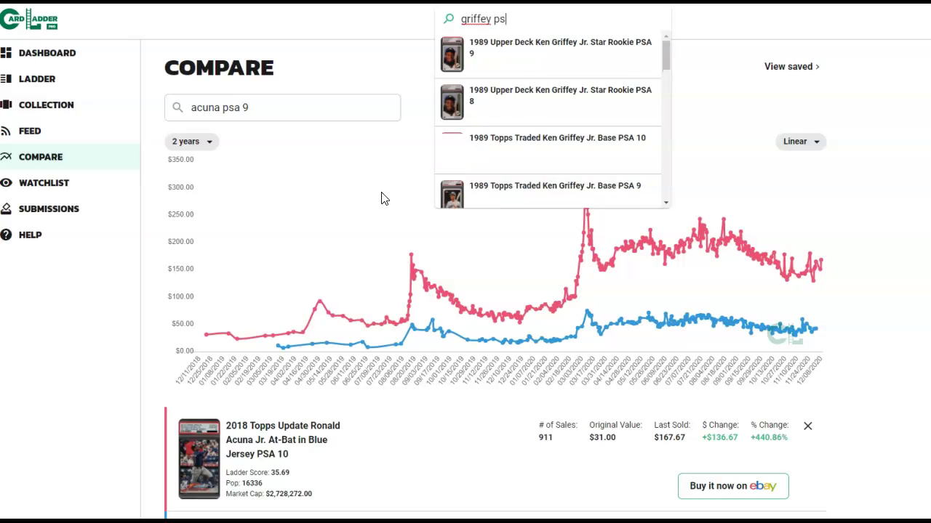
pyautogui.write('a 10')
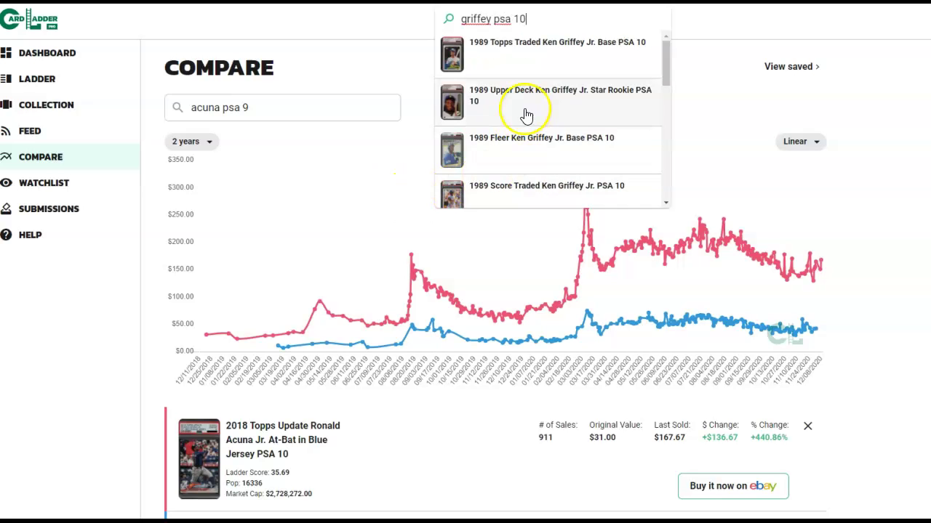
pyautogui.click(571, 96)
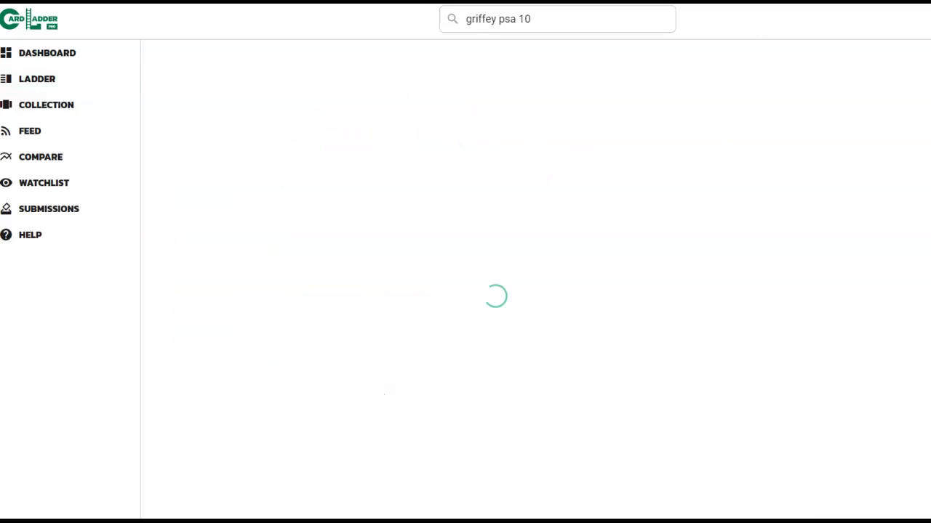
pyautogui.click(366, 228)
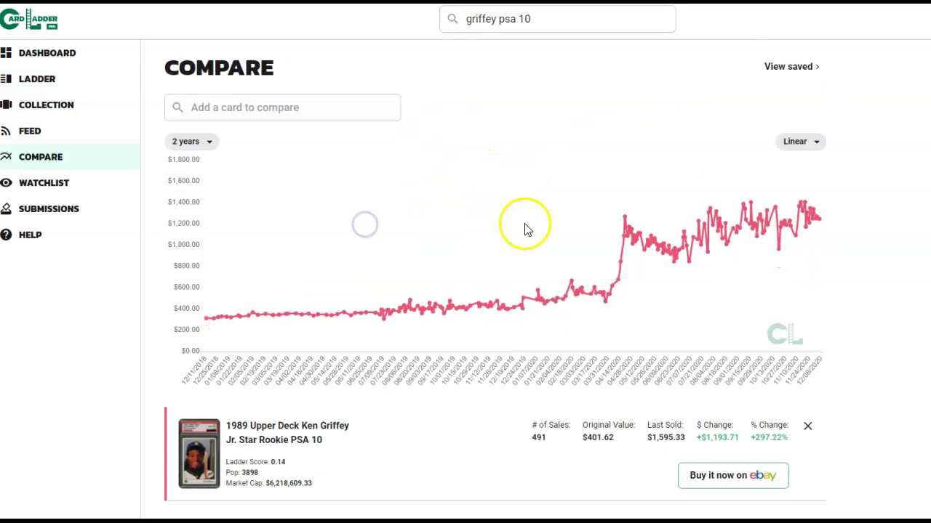
# Step: Add the 1989 Upper Deck Ken Griffey Jr. Star Rookie PSA 9 to the comparison, searching for "griffey psa 9"
pyautogui.click(282, 116)
pyautogui.write('gri')
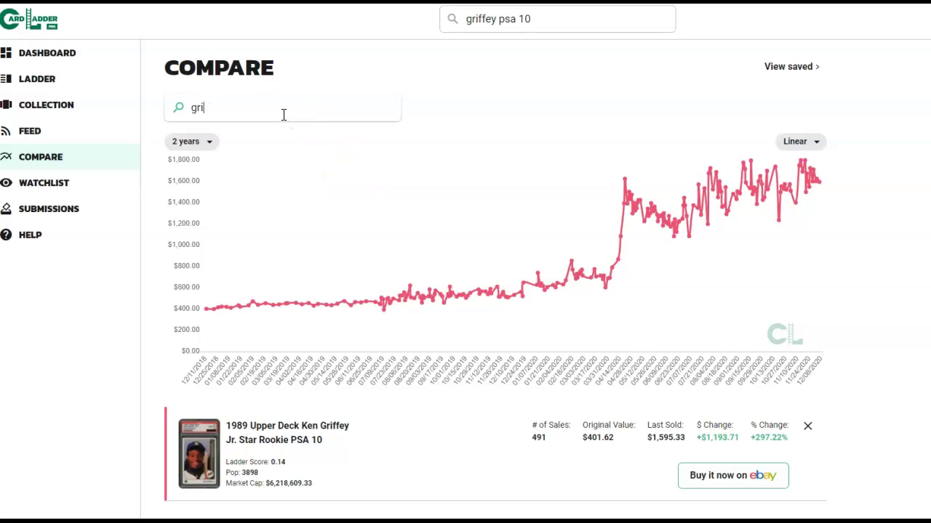
pyautogui.write('ffey')
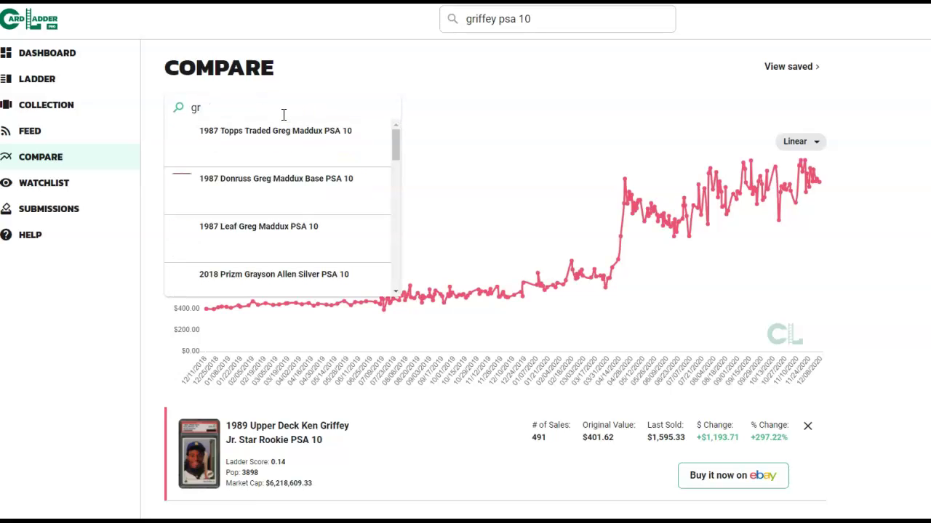
pyautogui.write(' psa 9')
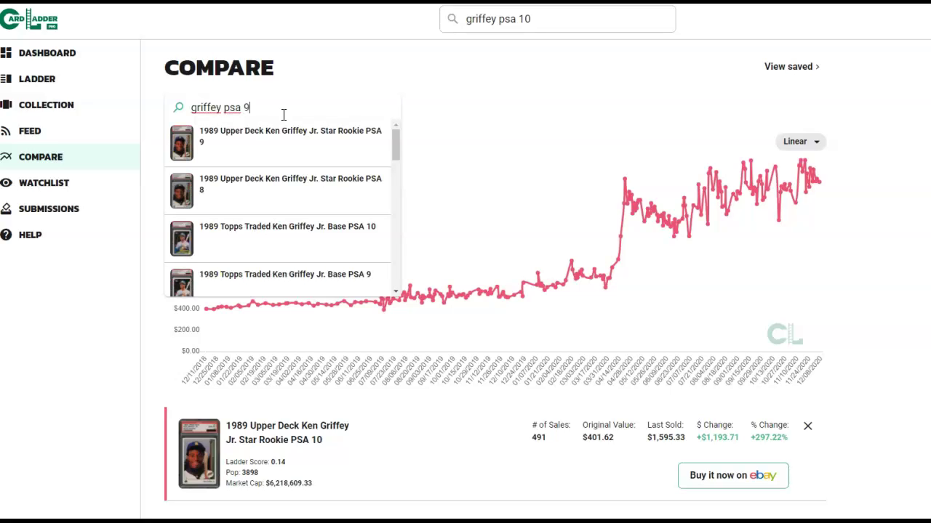
pyautogui.click(233, 144)
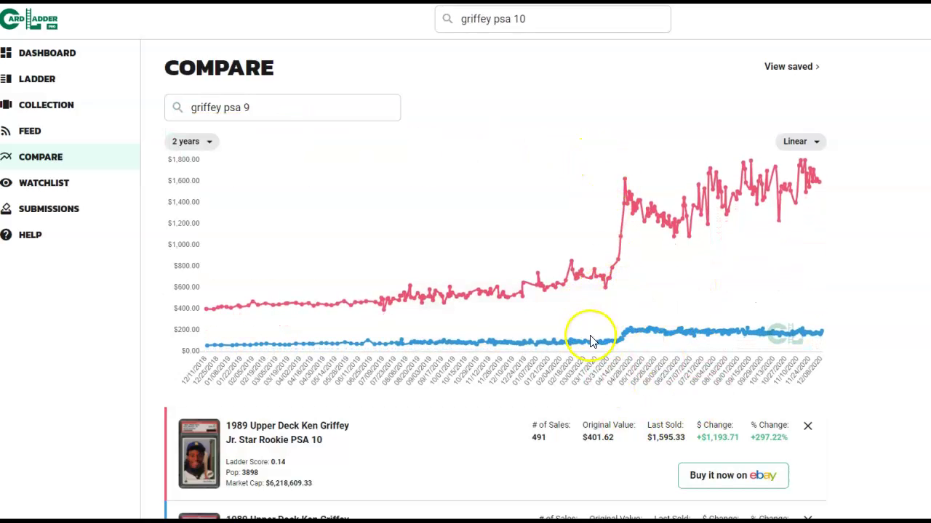
# Step: Examine the Griffey PSA 10 and PSA 9 prices in March 2020, May 2020 and December 2020
pyautogui.moveTo(607, 344)
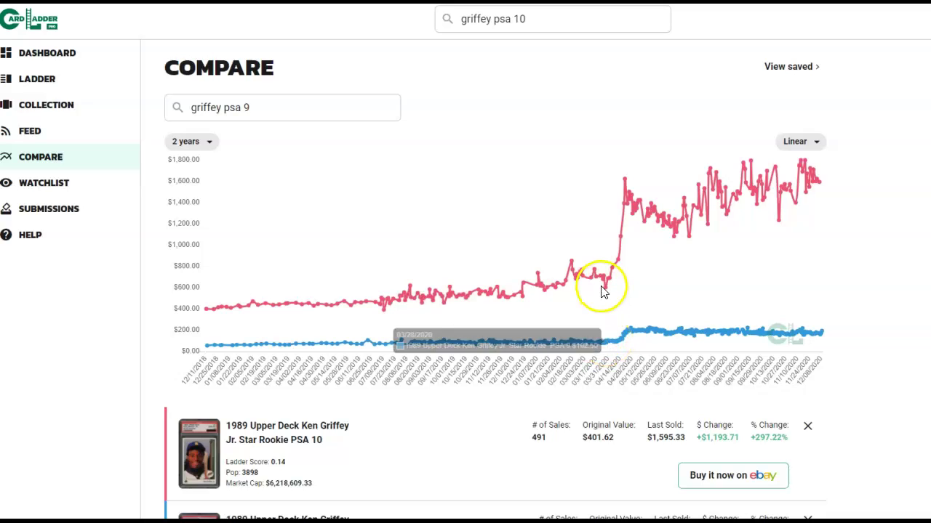
pyautogui.moveTo(602, 284)
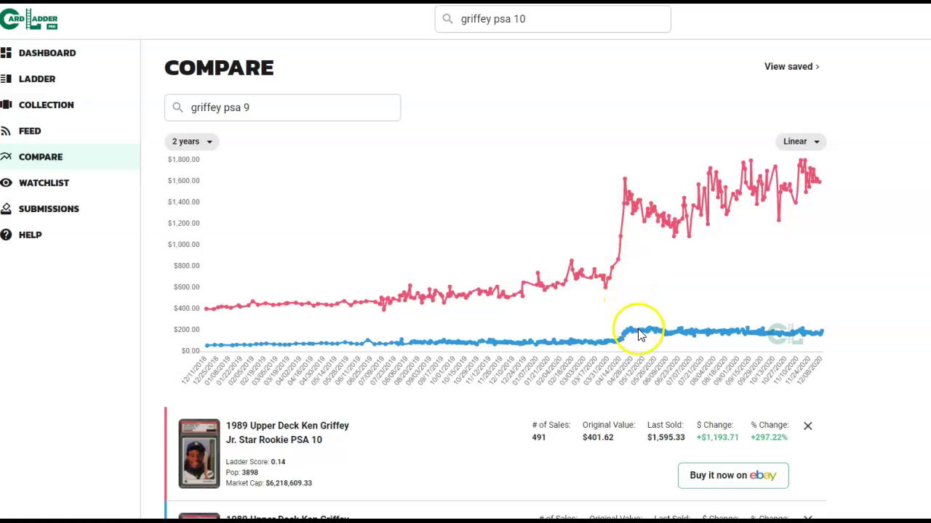
pyautogui.moveTo(638, 333)
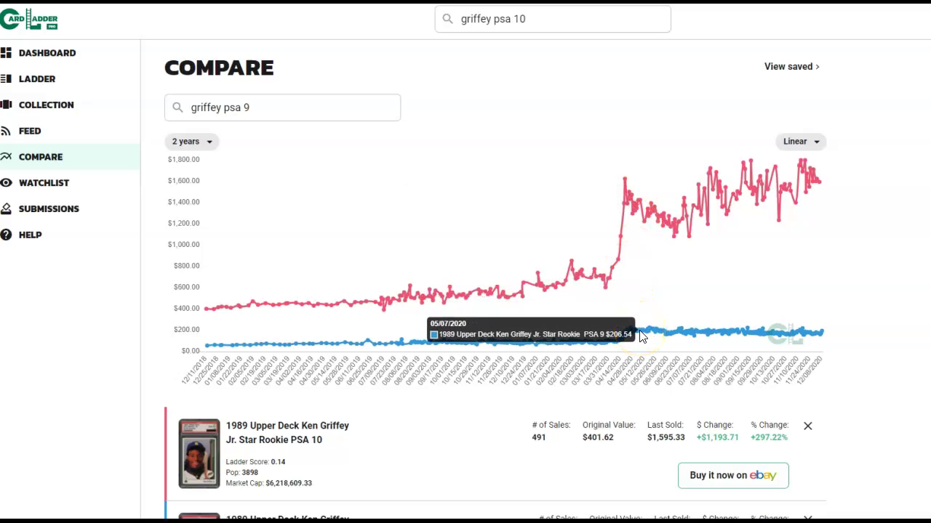
pyautogui.moveTo(815, 183)
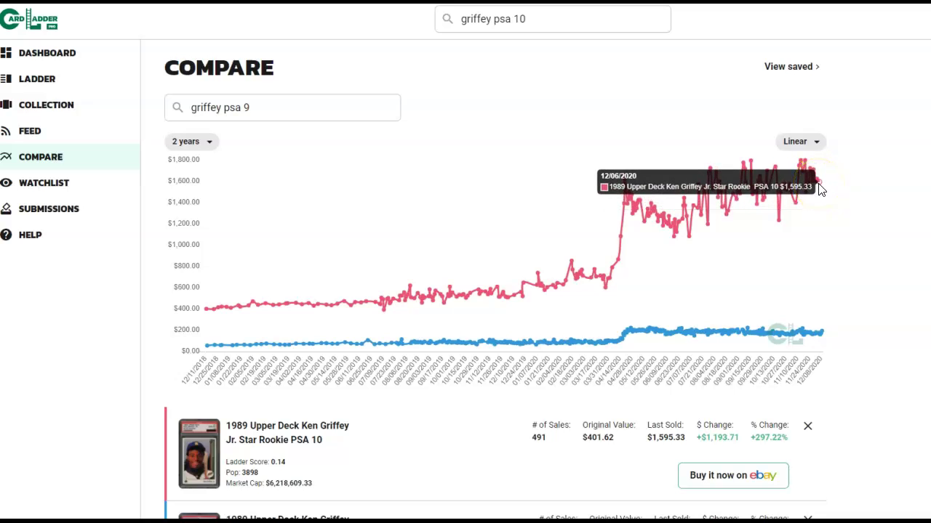
pyautogui.moveTo(818, 339)
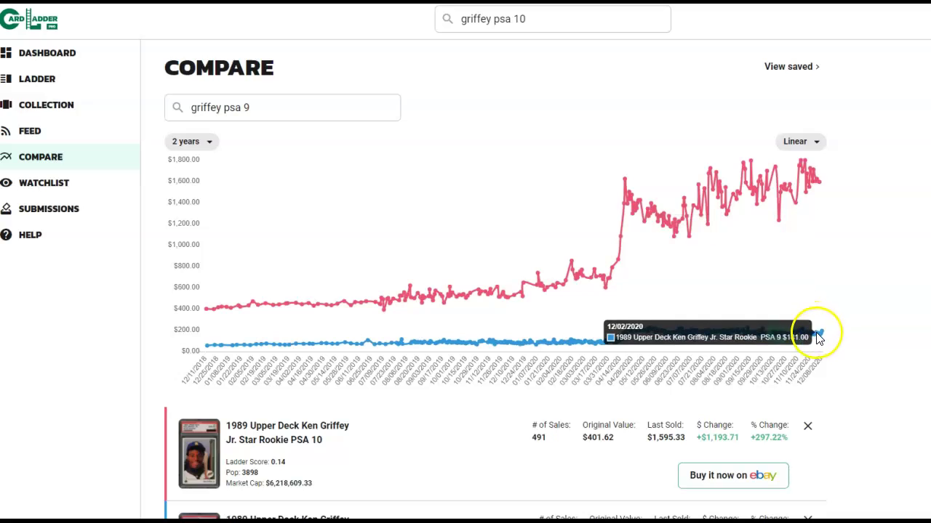
pyautogui.click(713, 275)
pyautogui.moveTo(618, 209)
# Step: Search all cards for "soto psa 10" and start a comparison with the 2018 Topps Update Juan Soto Batting PSA 10
pyautogui.tripleClick(557, 21)
pyautogui.write('soto psa 10')
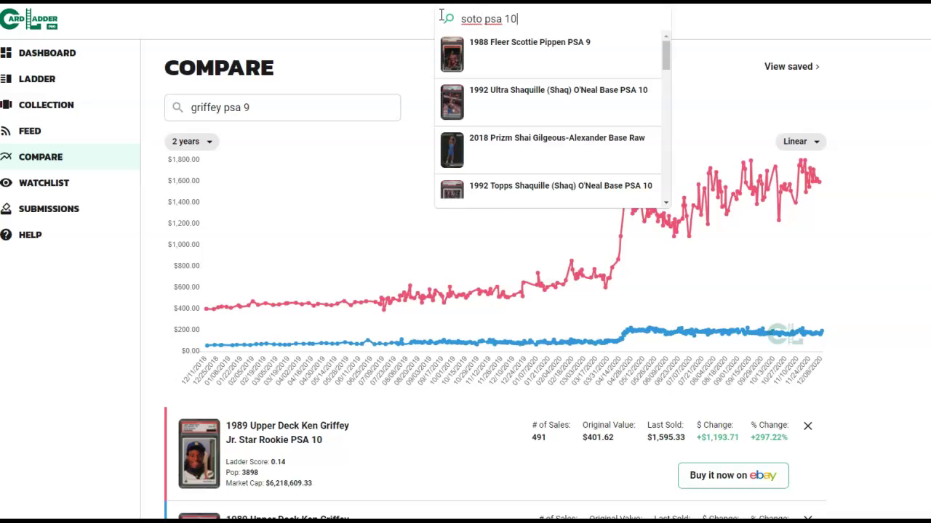
pyautogui.click(567, 55)
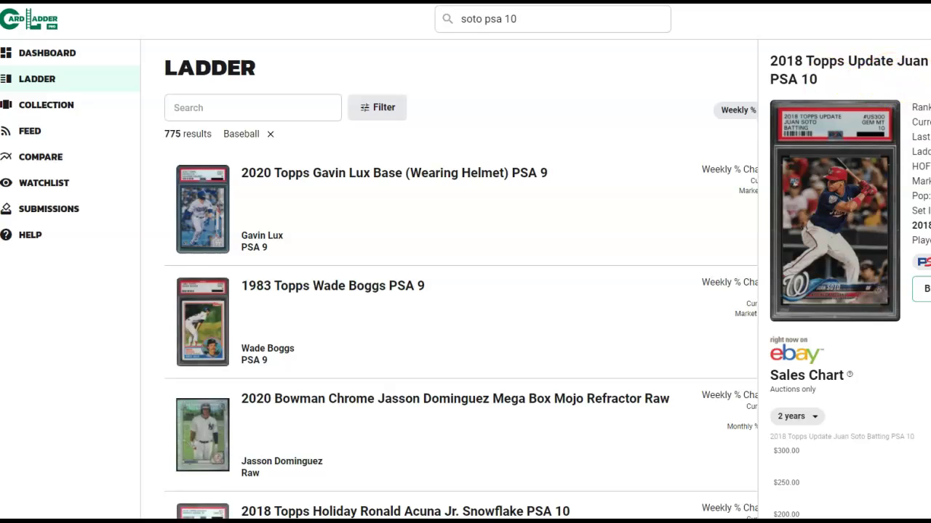
pyautogui.click(898, 73)
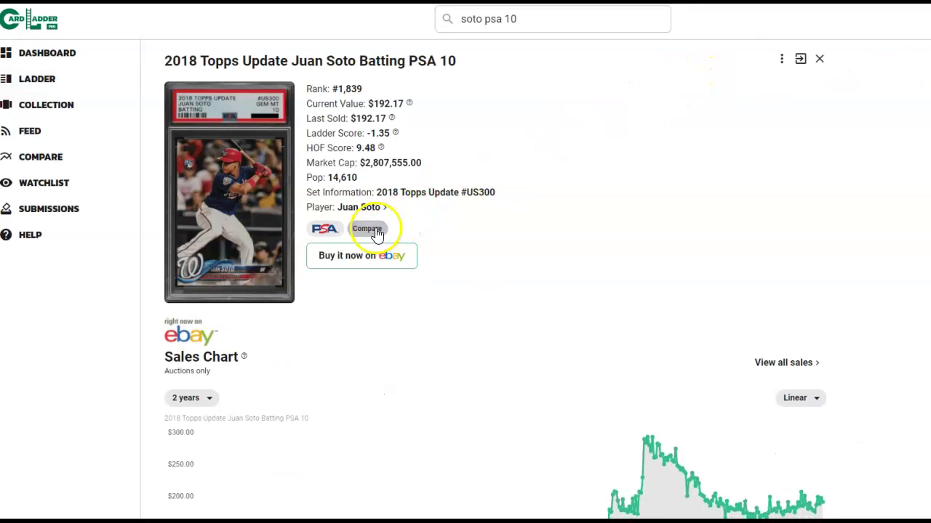
pyautogui.click(376, 231)
# Step: Add the 2018 Topps Update Juan Soto Batting PSA 9 to the comparison, searching for "soto psa 9"
pyautogui.click(316, 115)
pyautogui.write('psa 9')
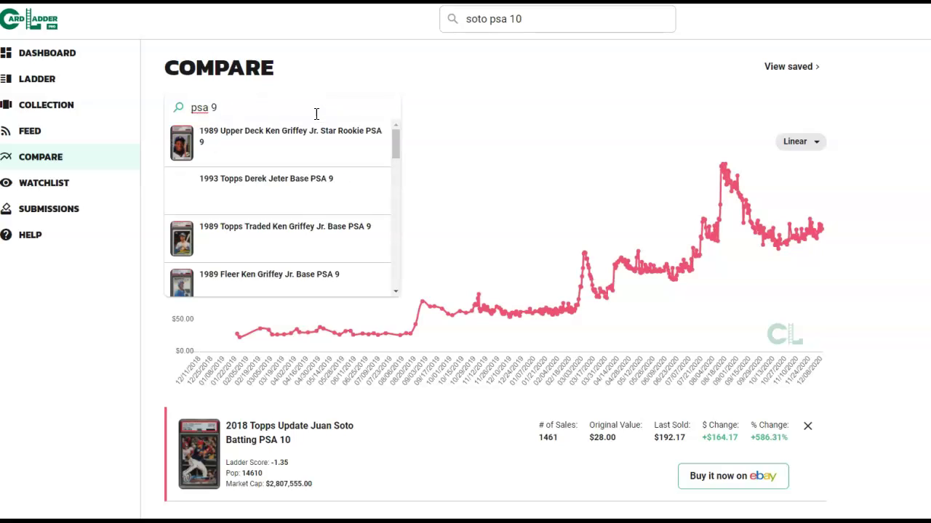
pyautogui.press('BackSpace')
pyautogui.press('BackSpace')
pyautogui.press('BackSpace')
pyautogui.press('BackSpace')
pyautogui.press('BackSpace')
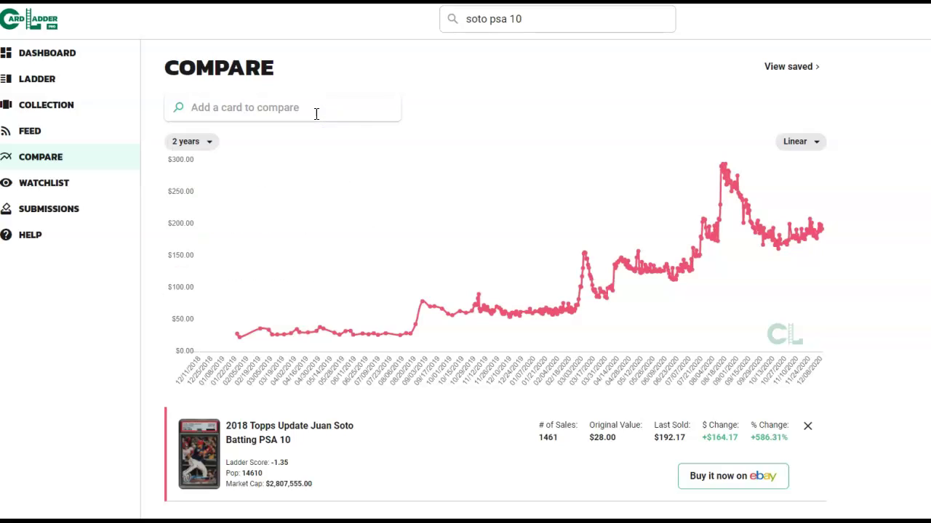
pyautogui.write('soto psa 9')
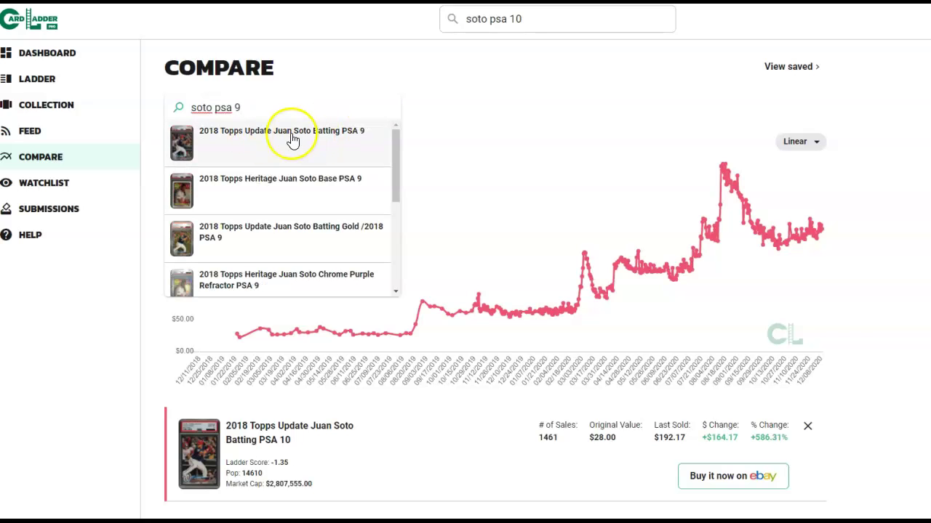
pyautogui.click(293, 136)
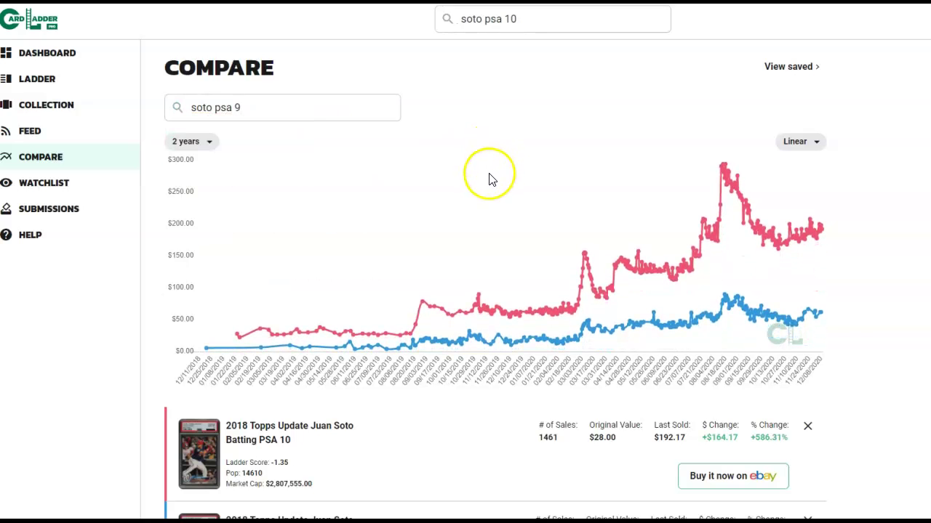
# Step: Examine the Juan Soto PSA 10 and PSA 9 prices from February and March 2020 through the summer 2020 rise
pyautogui.scroll(-2, 487, 178)
pyautogui.scroll(2, 486, 189)
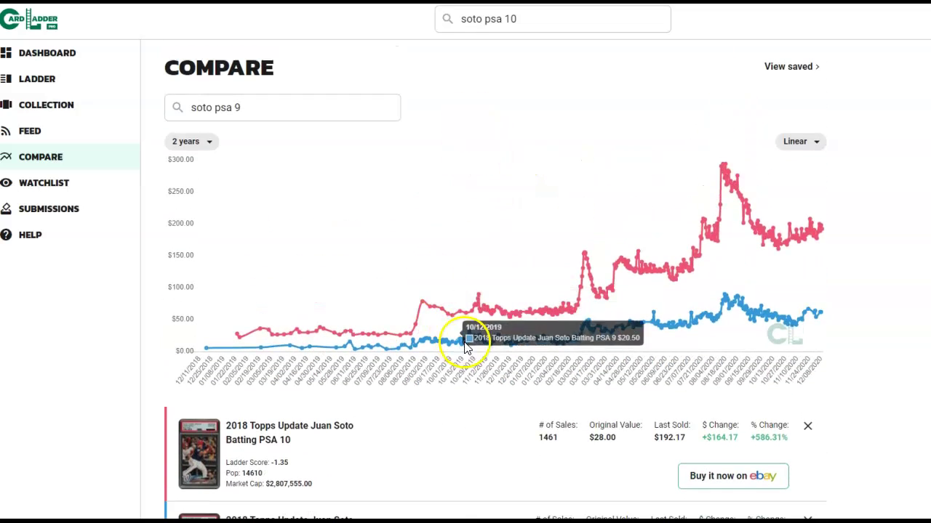
pyautogui.moveTo(588, 256)
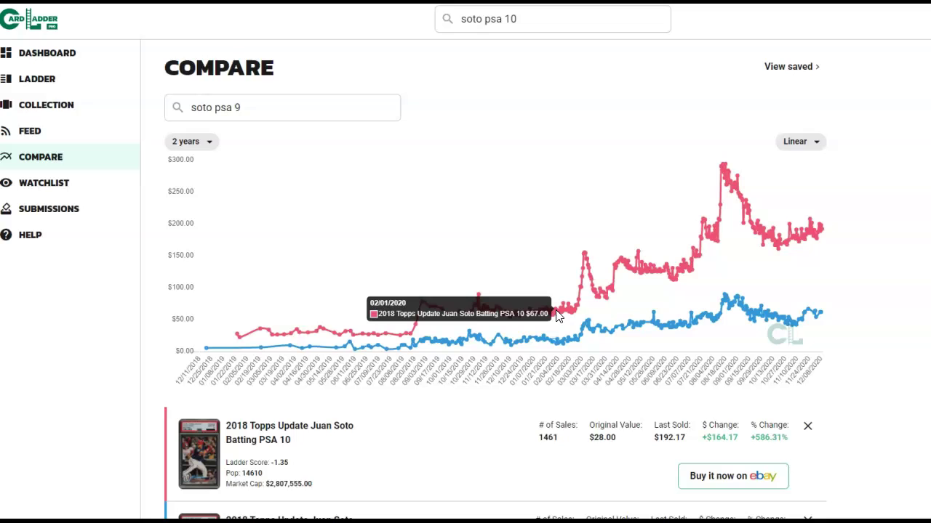
pyautogui.click(557, 331)
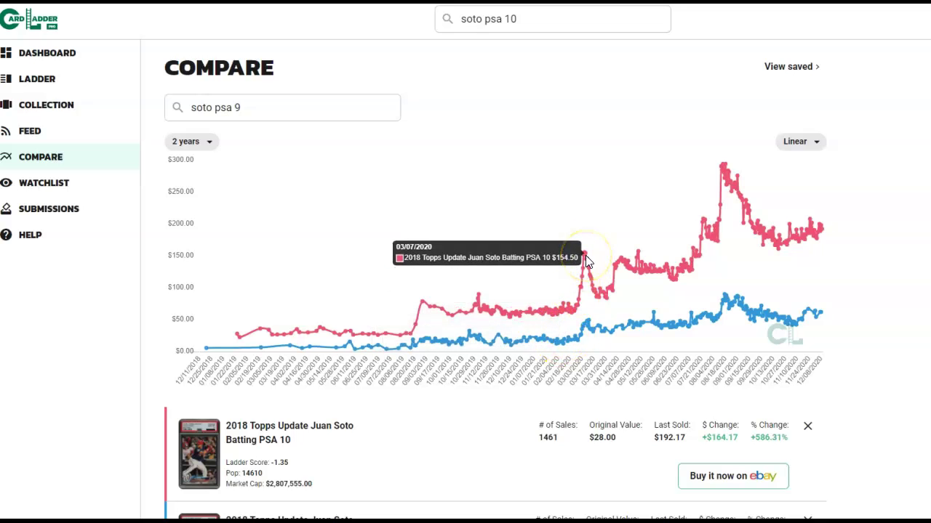
pyautogui.click(588, 291)
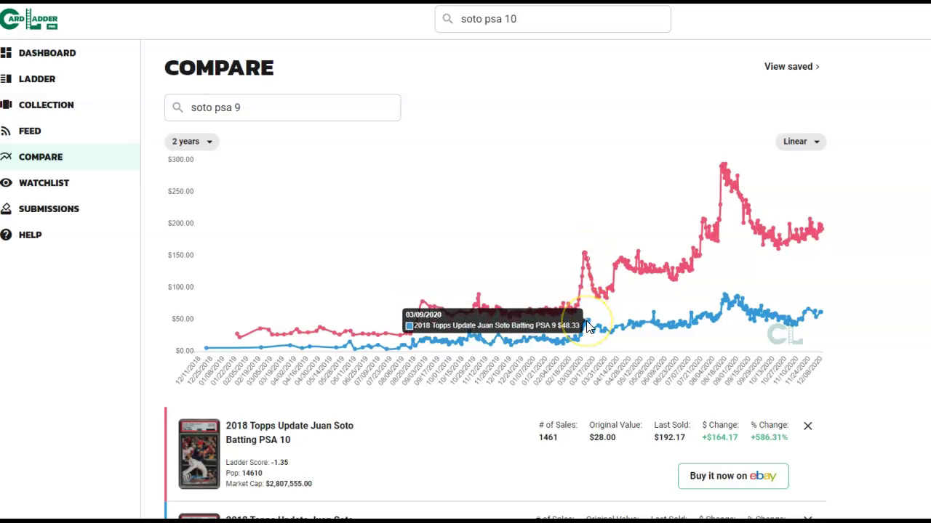
pyautogui.click(660, 313)
pyautogui.click(728, 253)
pyautogui.click(710, 228)
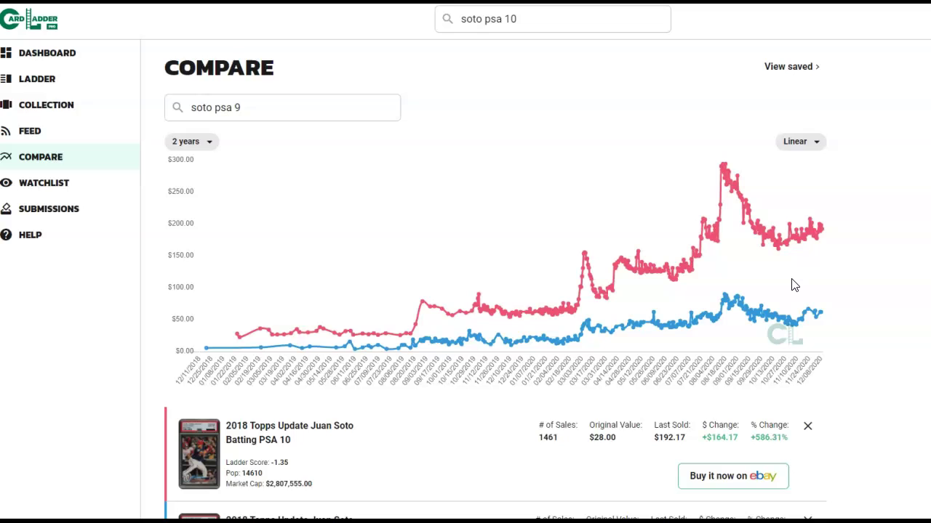
pyautogui.moveTo(794, 285); pyautogui.dragTo(802, 253)
pyautogui.moveTo(809, 306); pyautogui.dragTo(810, 233)
pyautogui.moveTo(854, 198); pyautogui.dragTo(821, 234)
pyautogui.moveTo(790, 343); pyautogui.dragTo(796, 325)
pyautogui.moveTo(796, 325); pyautogui.dragTo(407, 396)
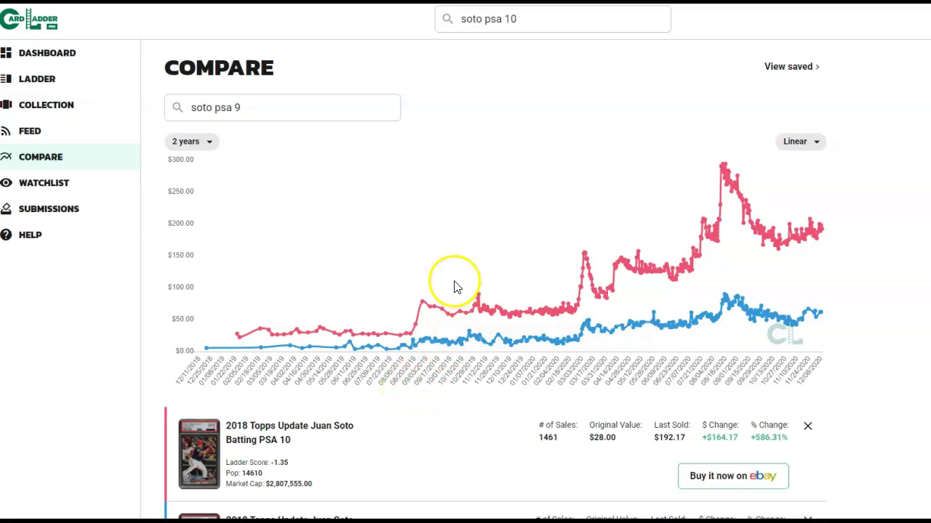